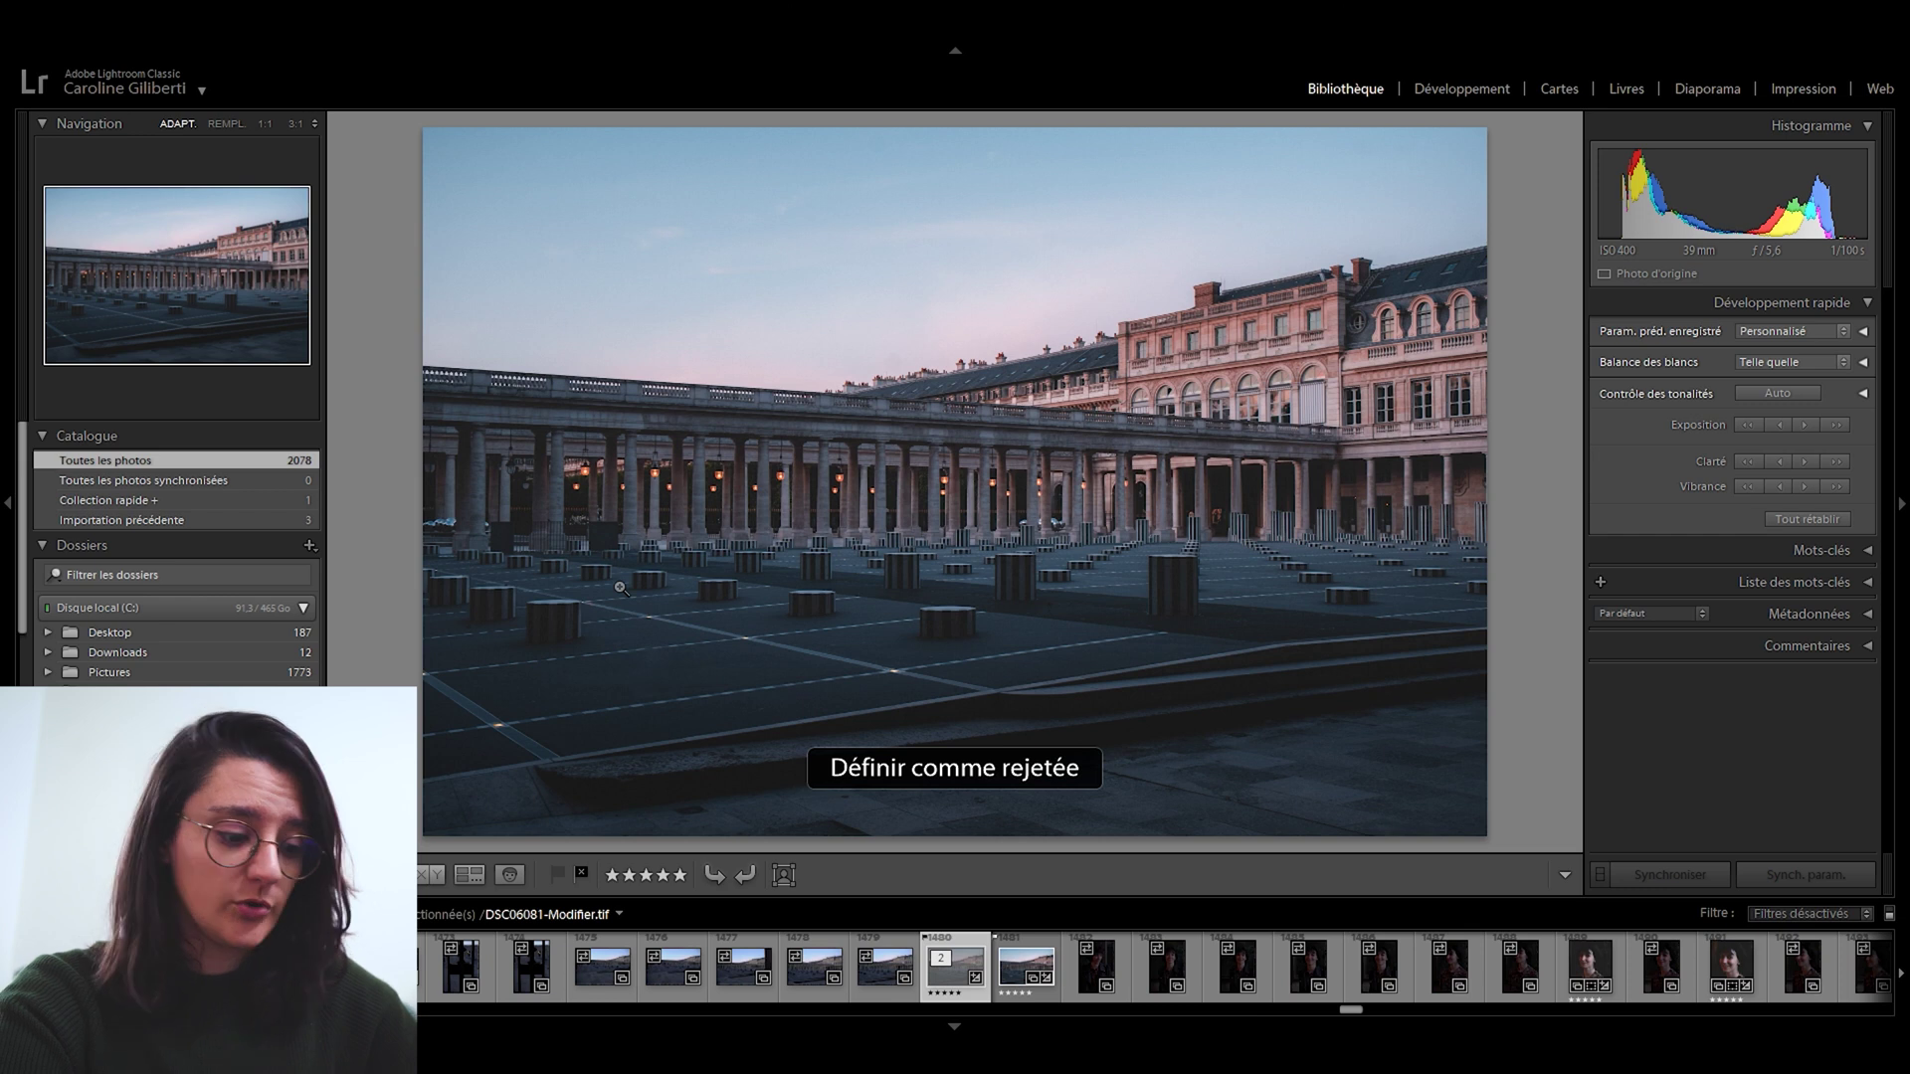
Remove the rejected flag from the photo and raise its star rating to five stars.
{"action": "key", "text": "u"}
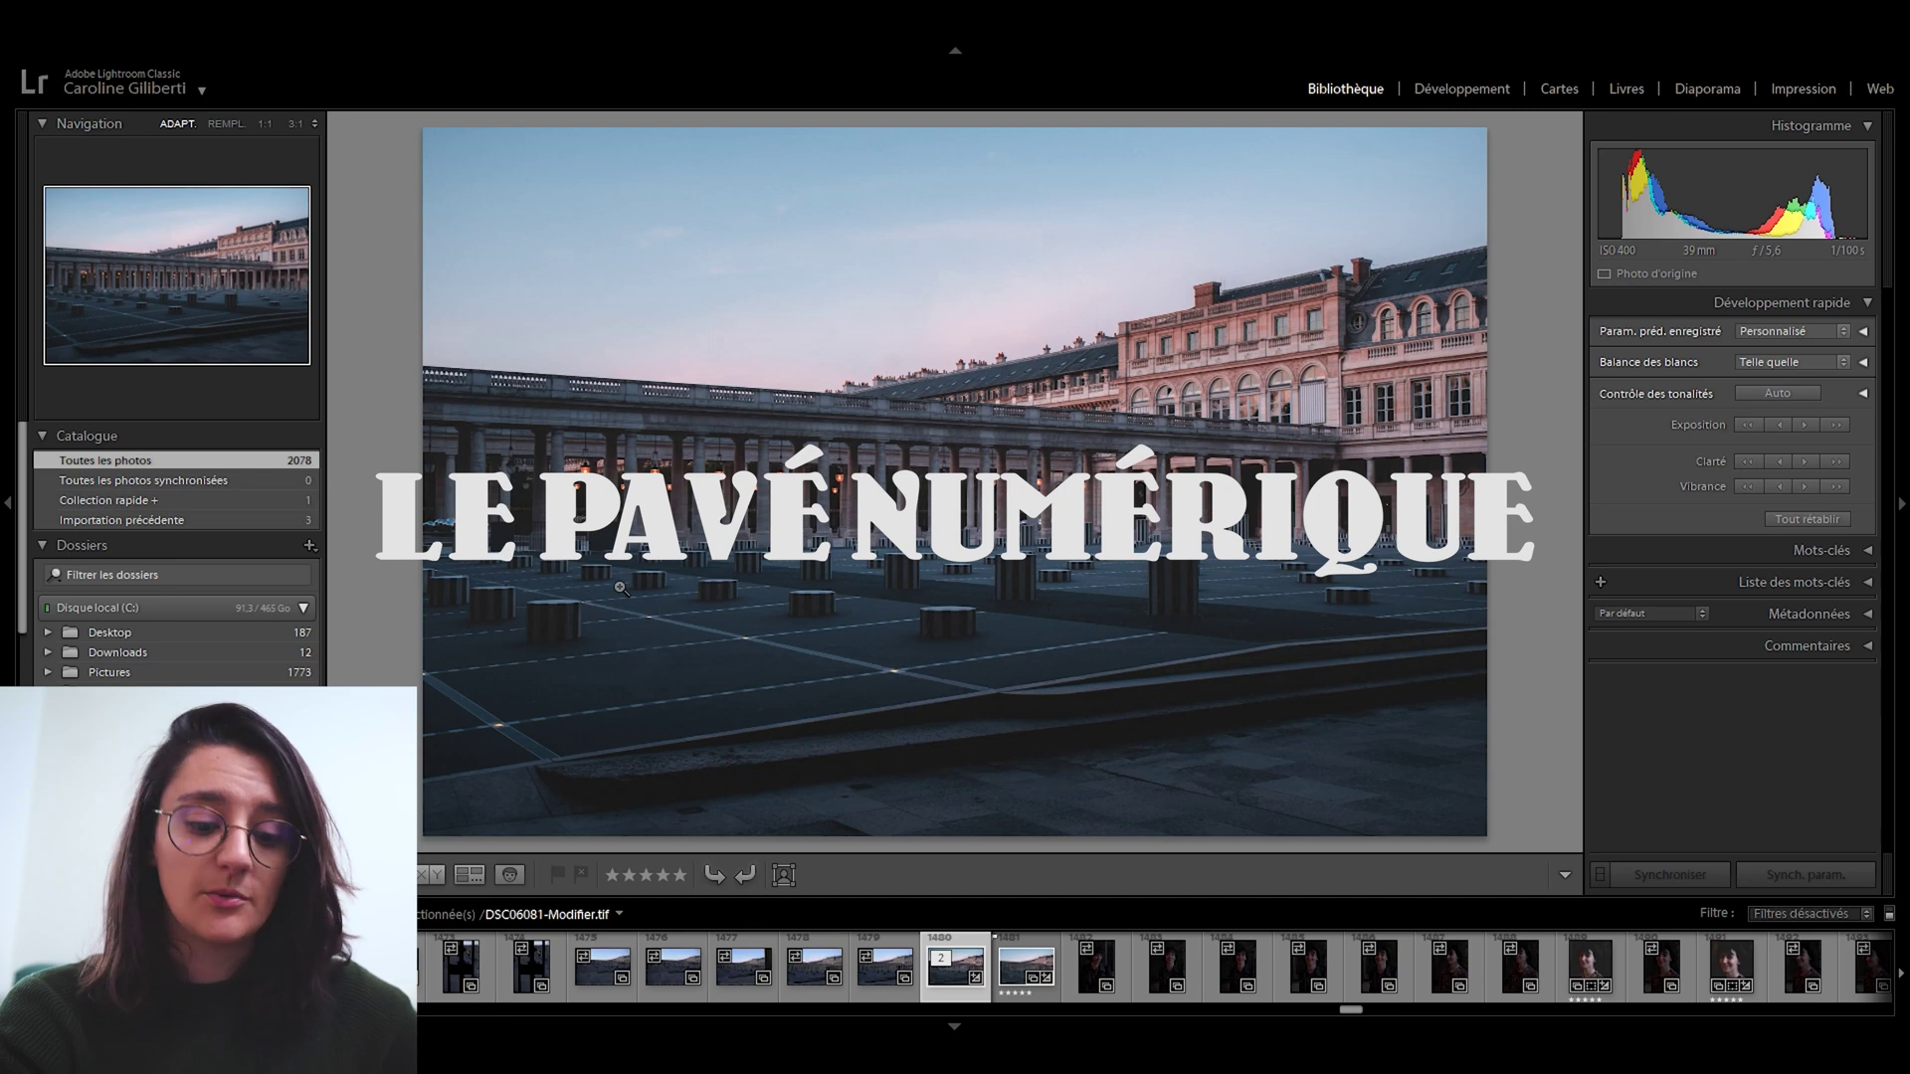
{"action": "key", "text": "1"}
{"action": "key", "text": "2"}
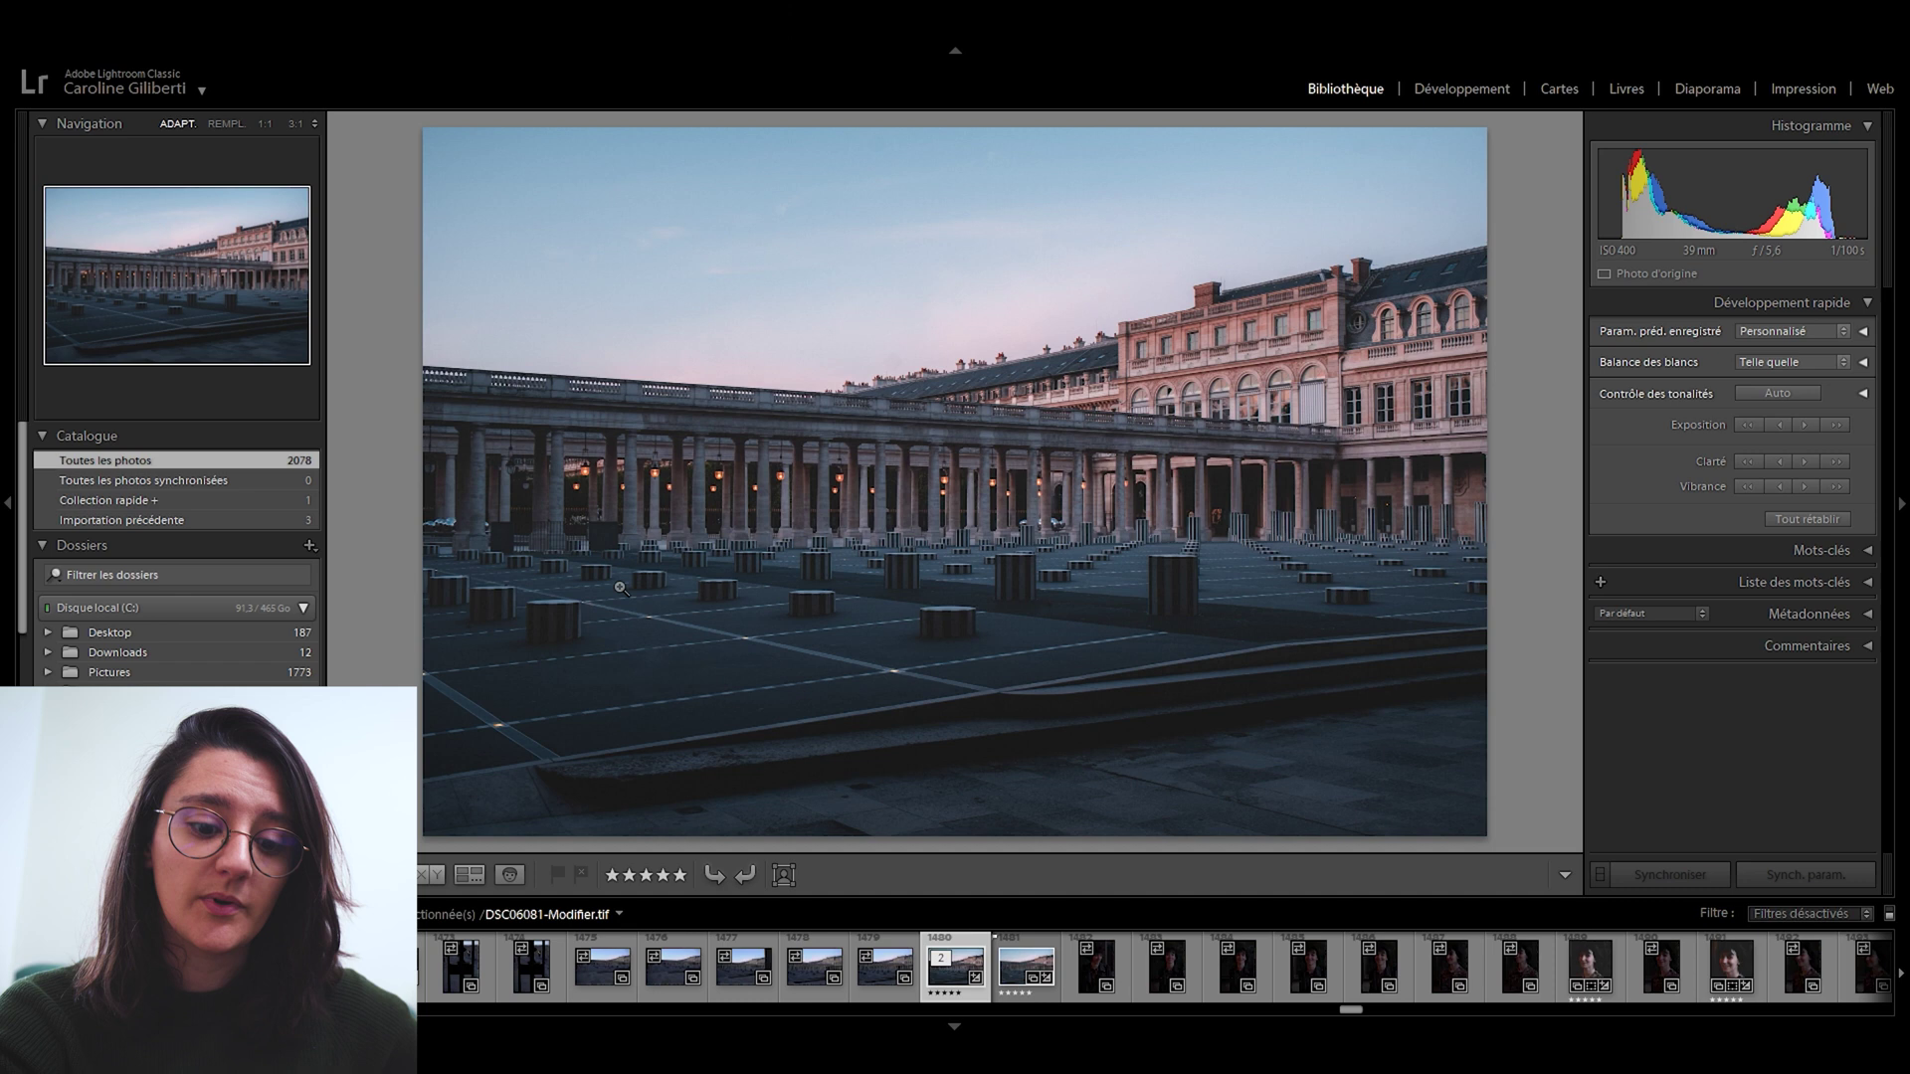
Cycle the photo's colour label through red, yellow and green, ending on blue.
{"action": "key", "text": "6"}
{"action": "key", "text": "7"}
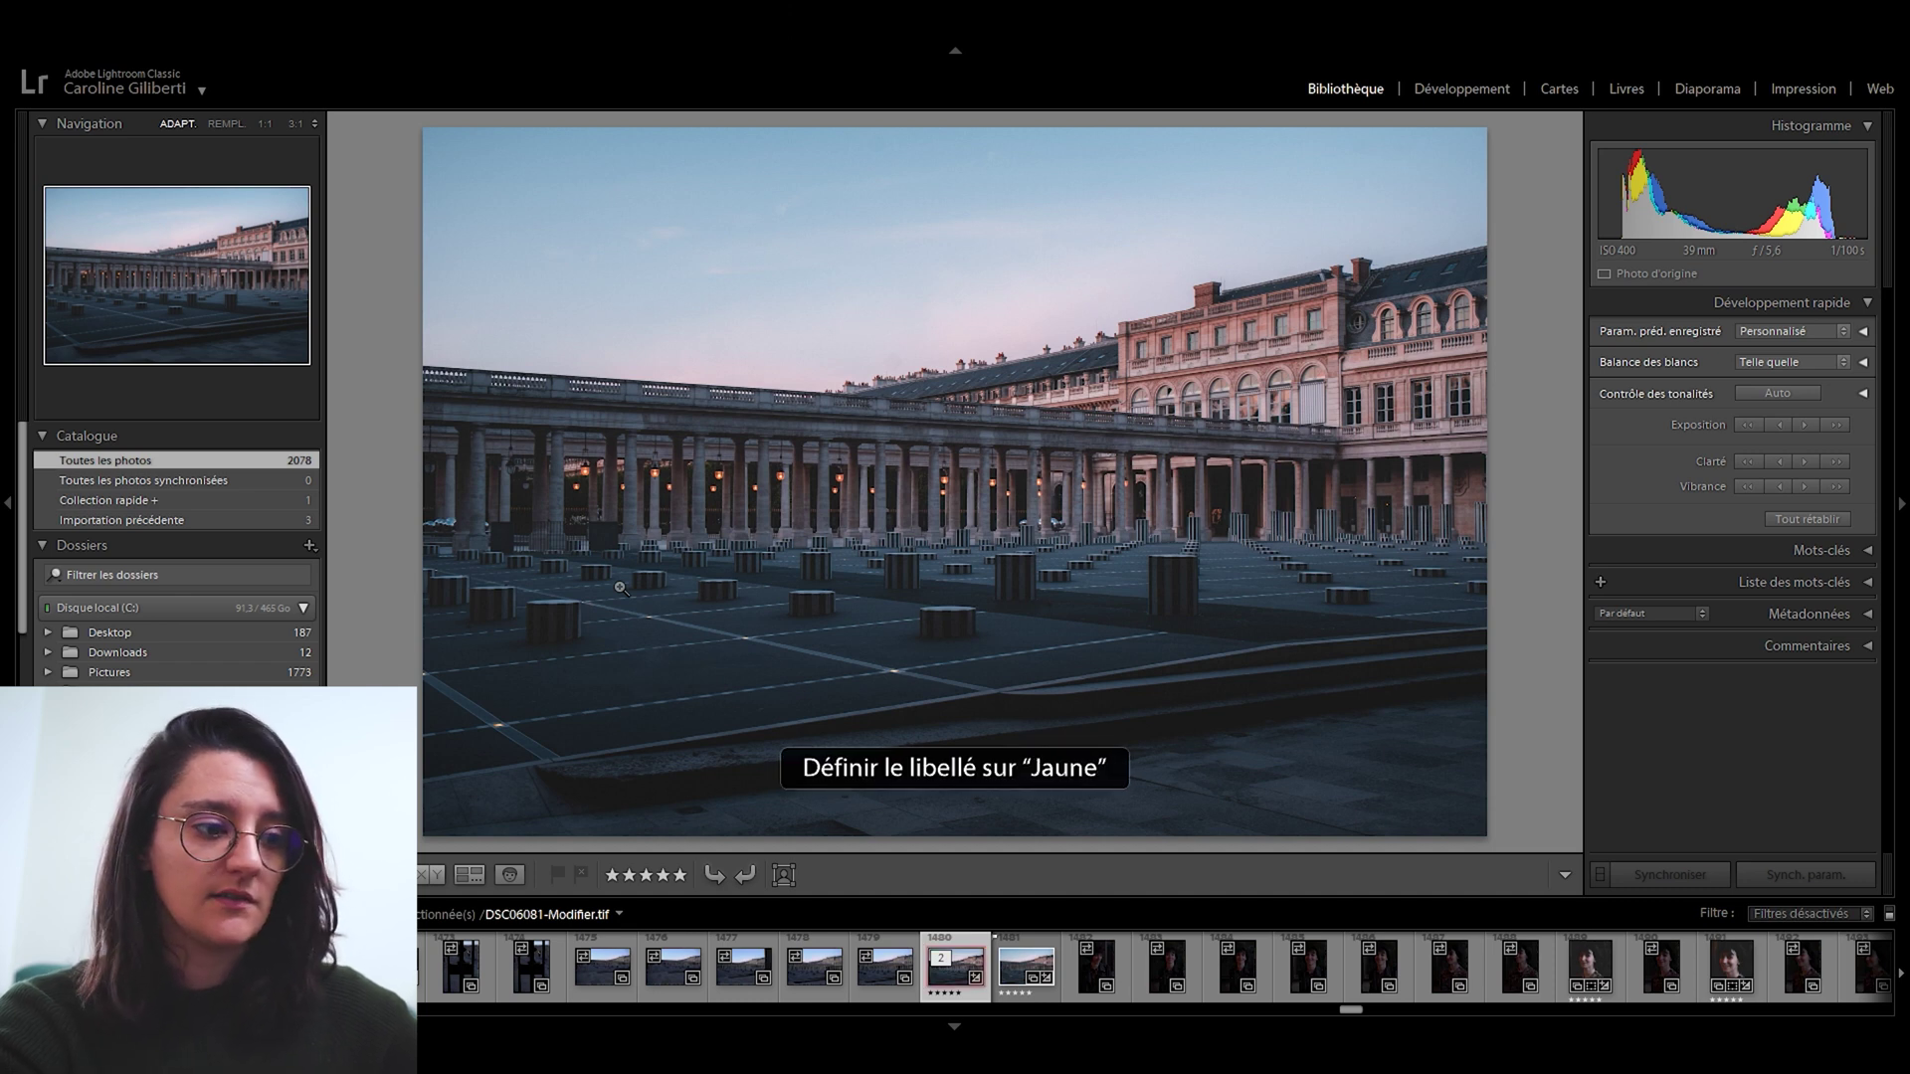
{"action": "key", "text": "8"}
{"action": "key", "text": "9"}
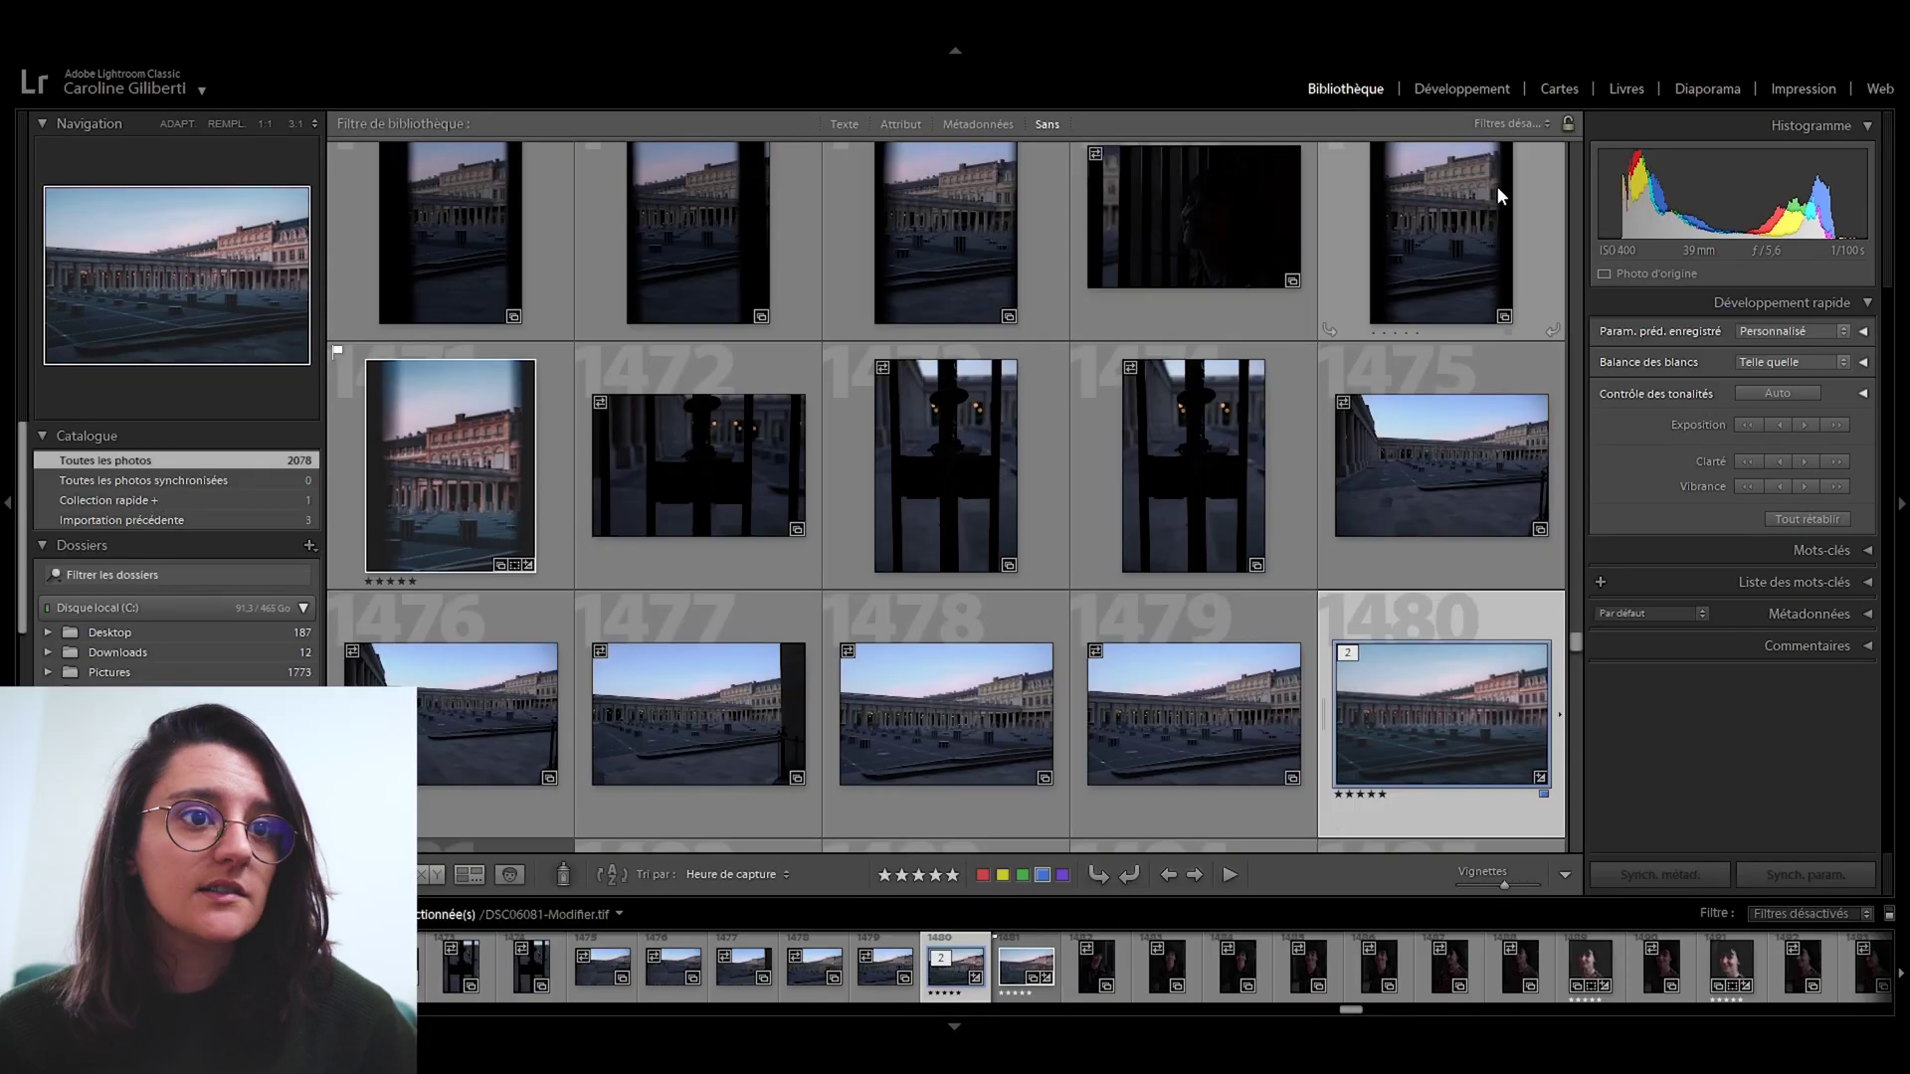
Filter the library with the Marquées preset, followed by the Notées preset.
{"action": "left_click", "coordinate": [1510, 124]}
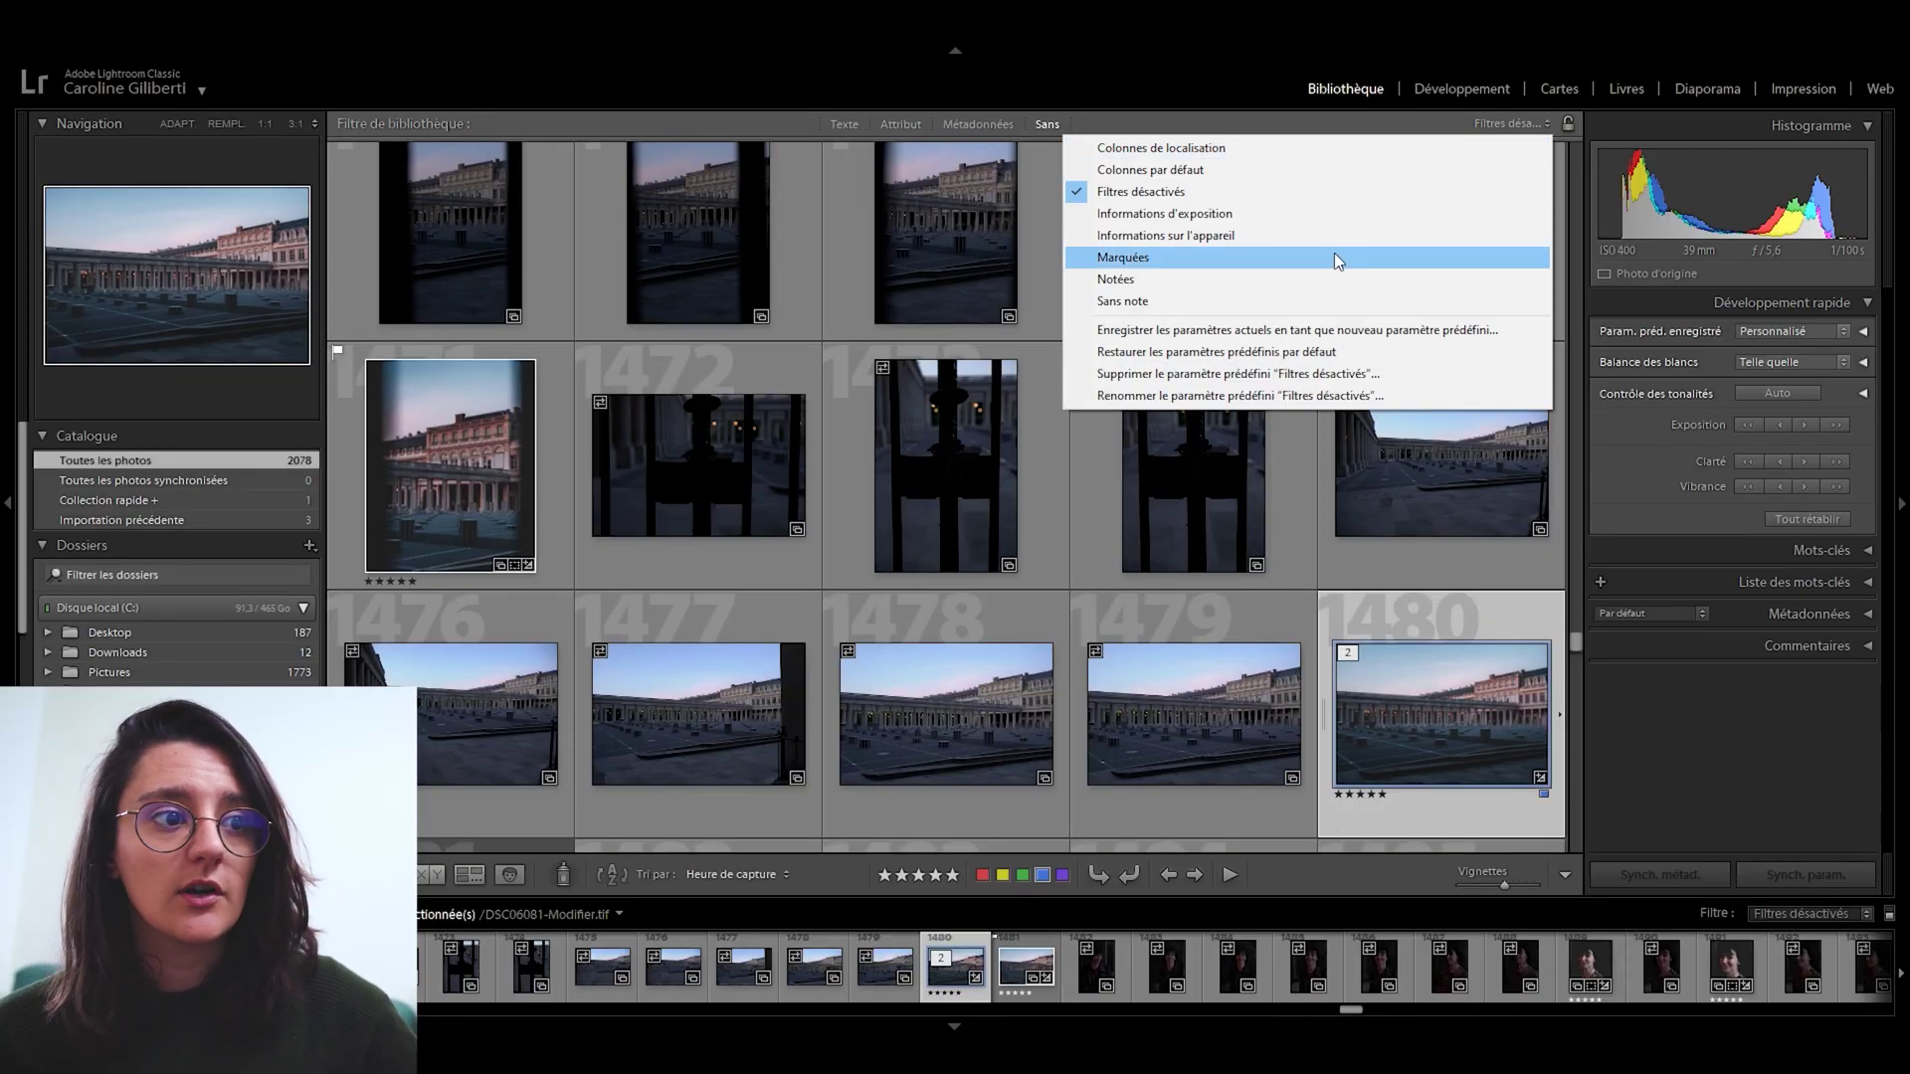
{"action": "left_click", "coordinate": [1334, 257]}
{"action": "left_click", "coordinate": [1536, 127]}
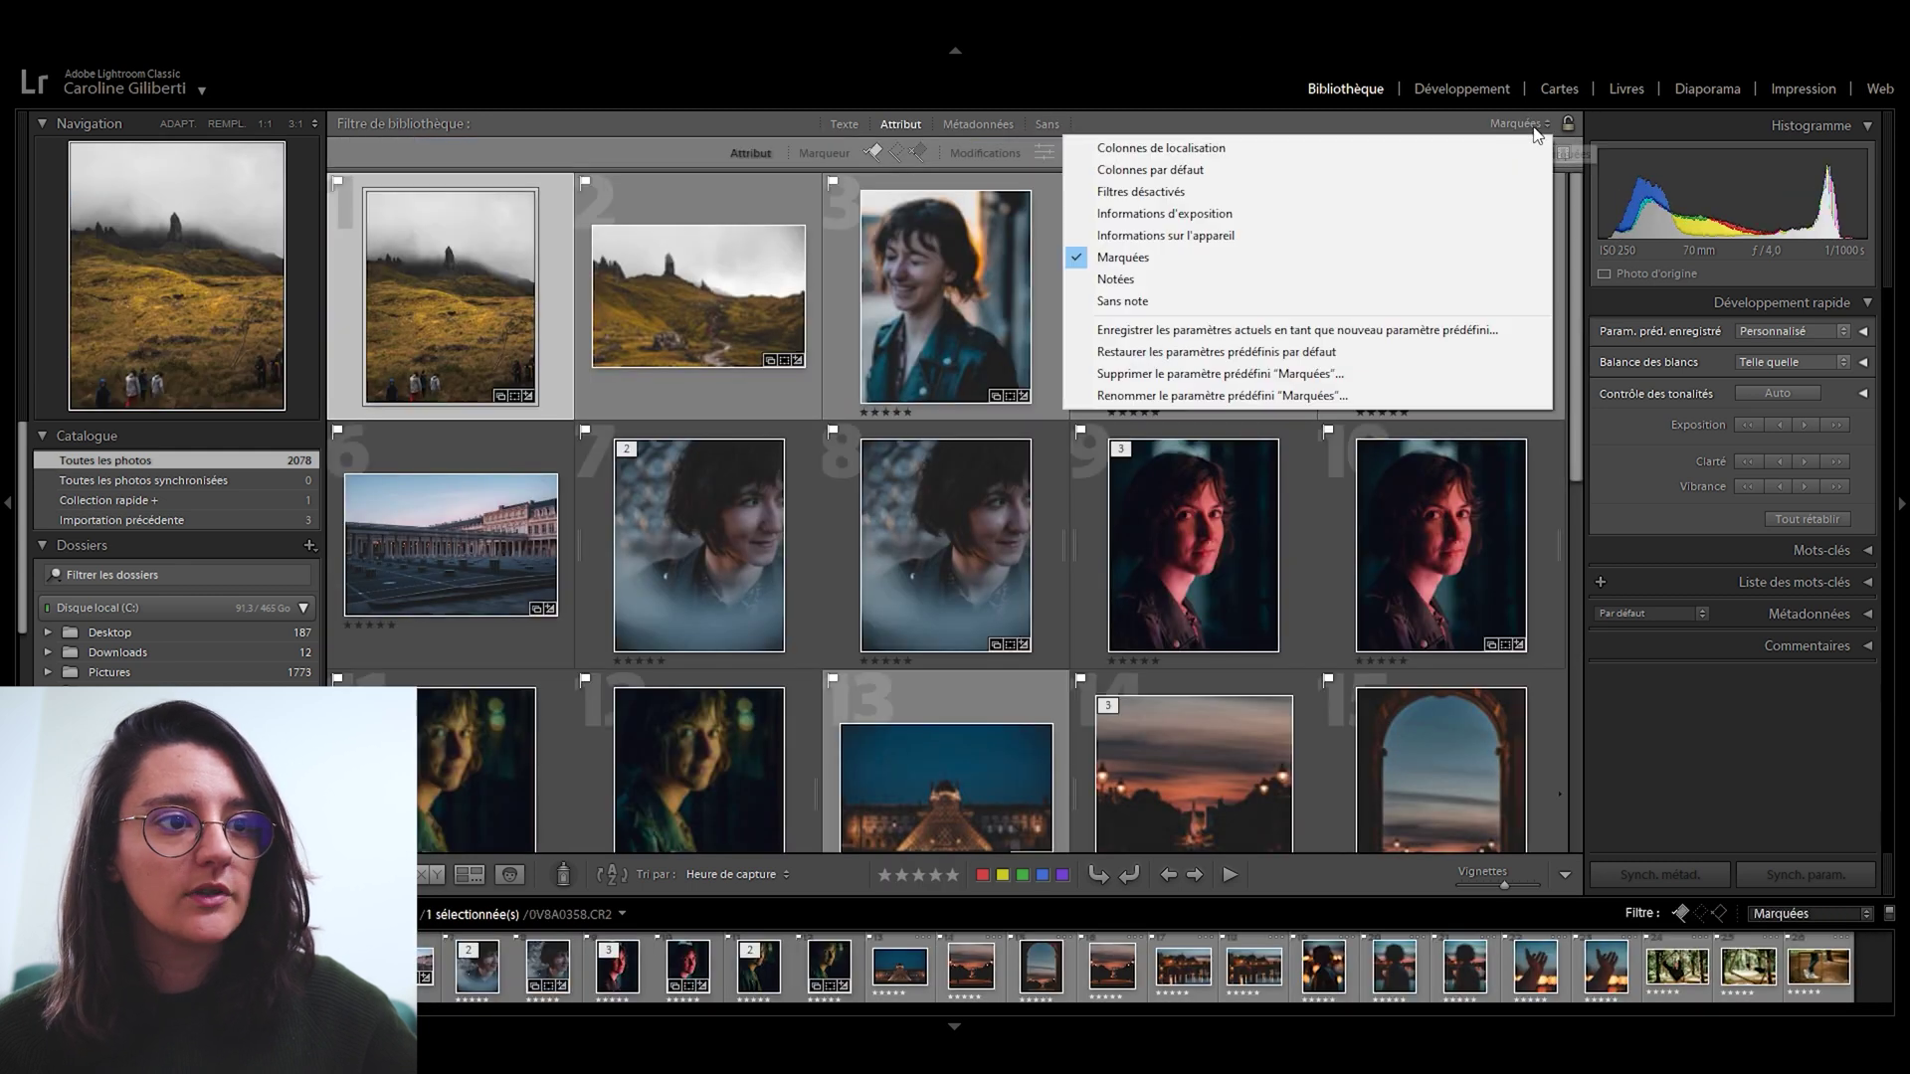
{"action": "left_click", "coordinate": [1261, 272]}
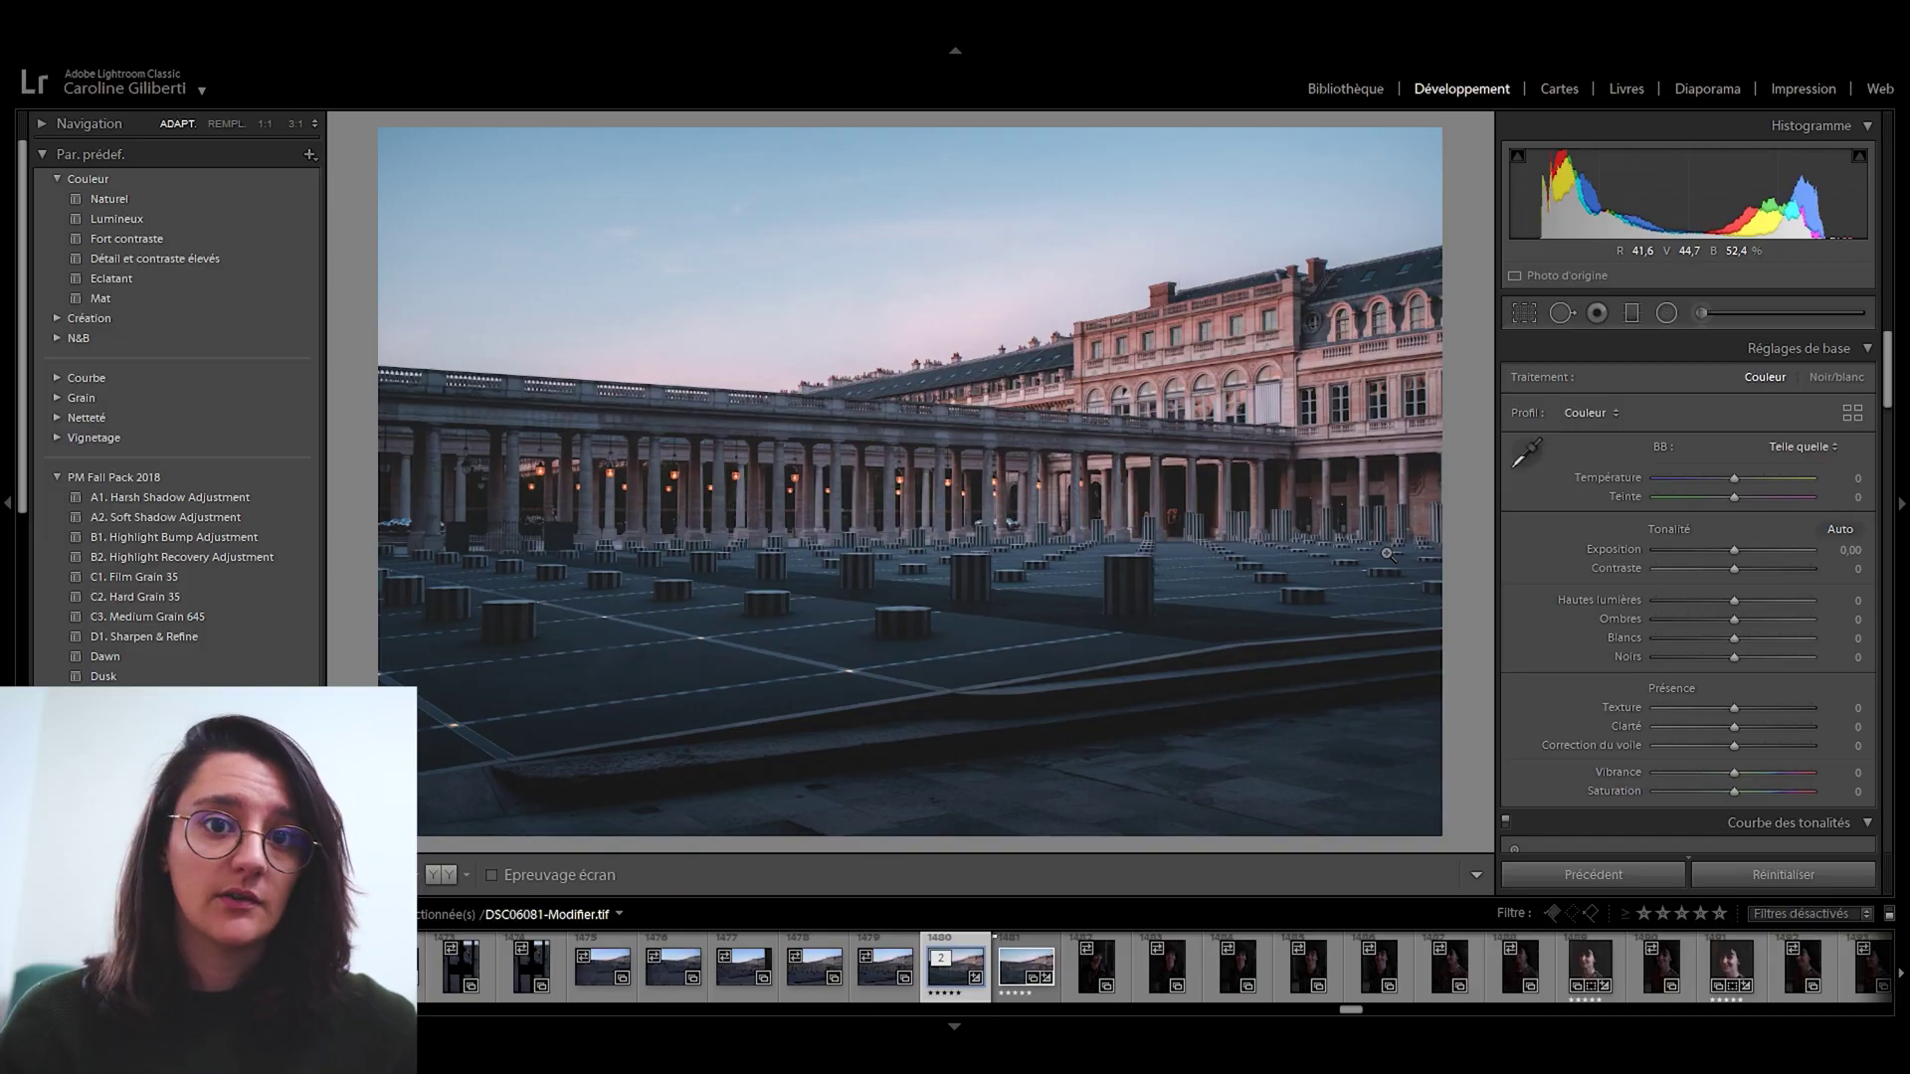
Cycle the composition guides of the crop overlay and swap the crop frame from landscape to portrait orientation.
{"action": "key", "text": "r"}
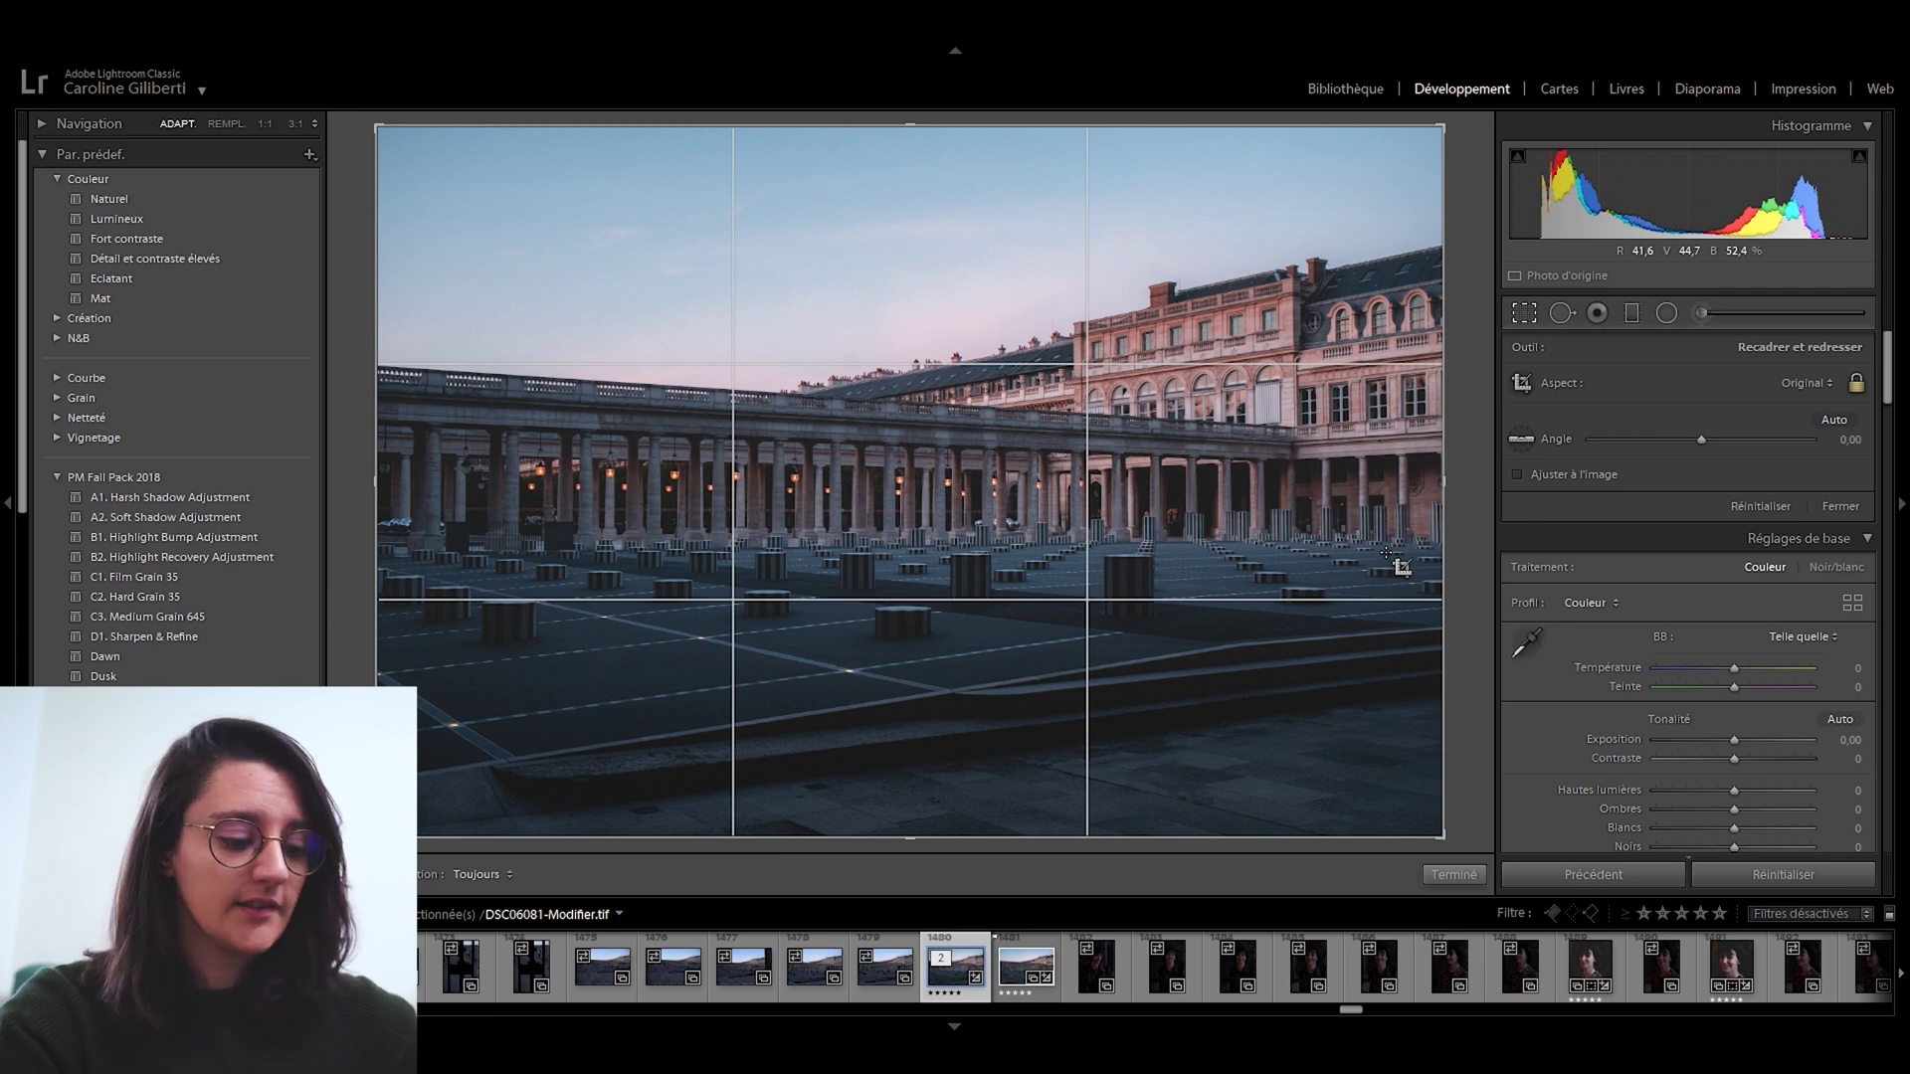
{"action": "key", "text": "o"}
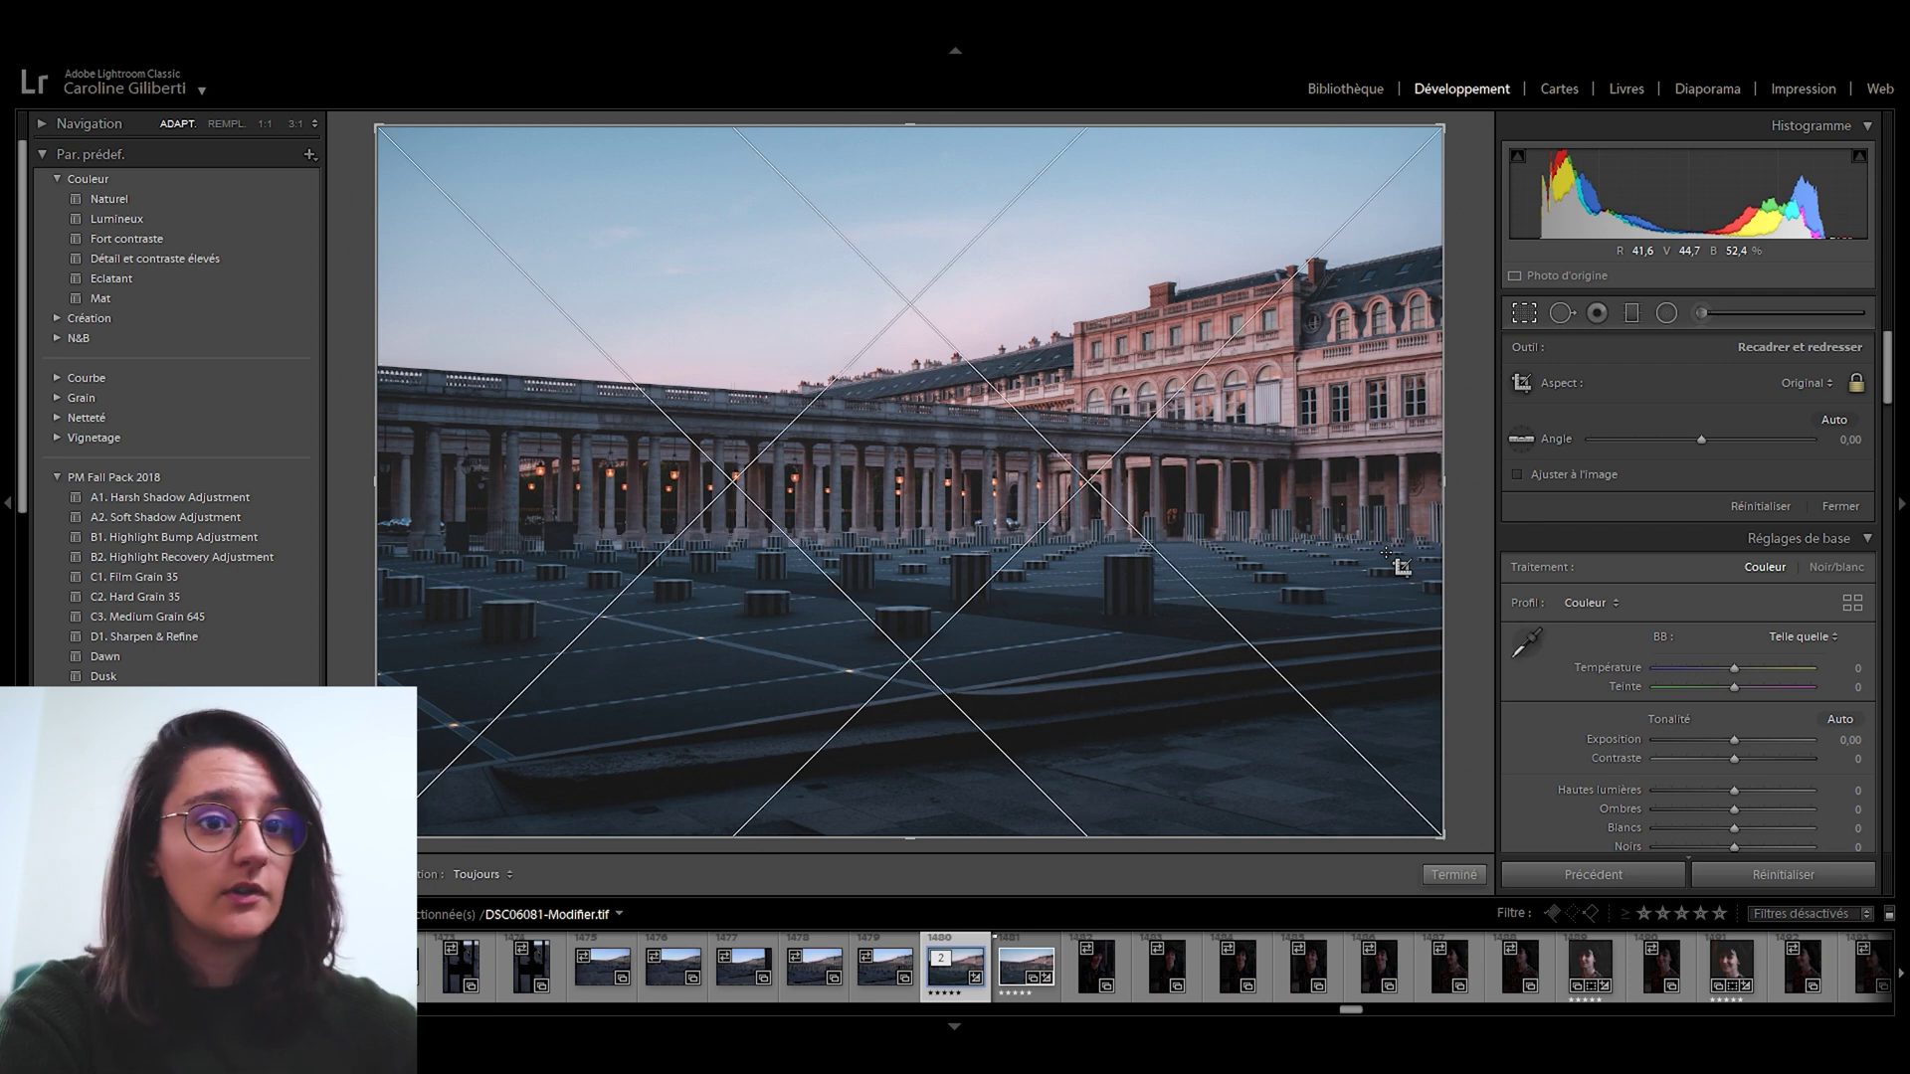
{"action": "key", "text": "o"}
{"action": "key", "text": "o"}
{"action": "key", "text": "o"}
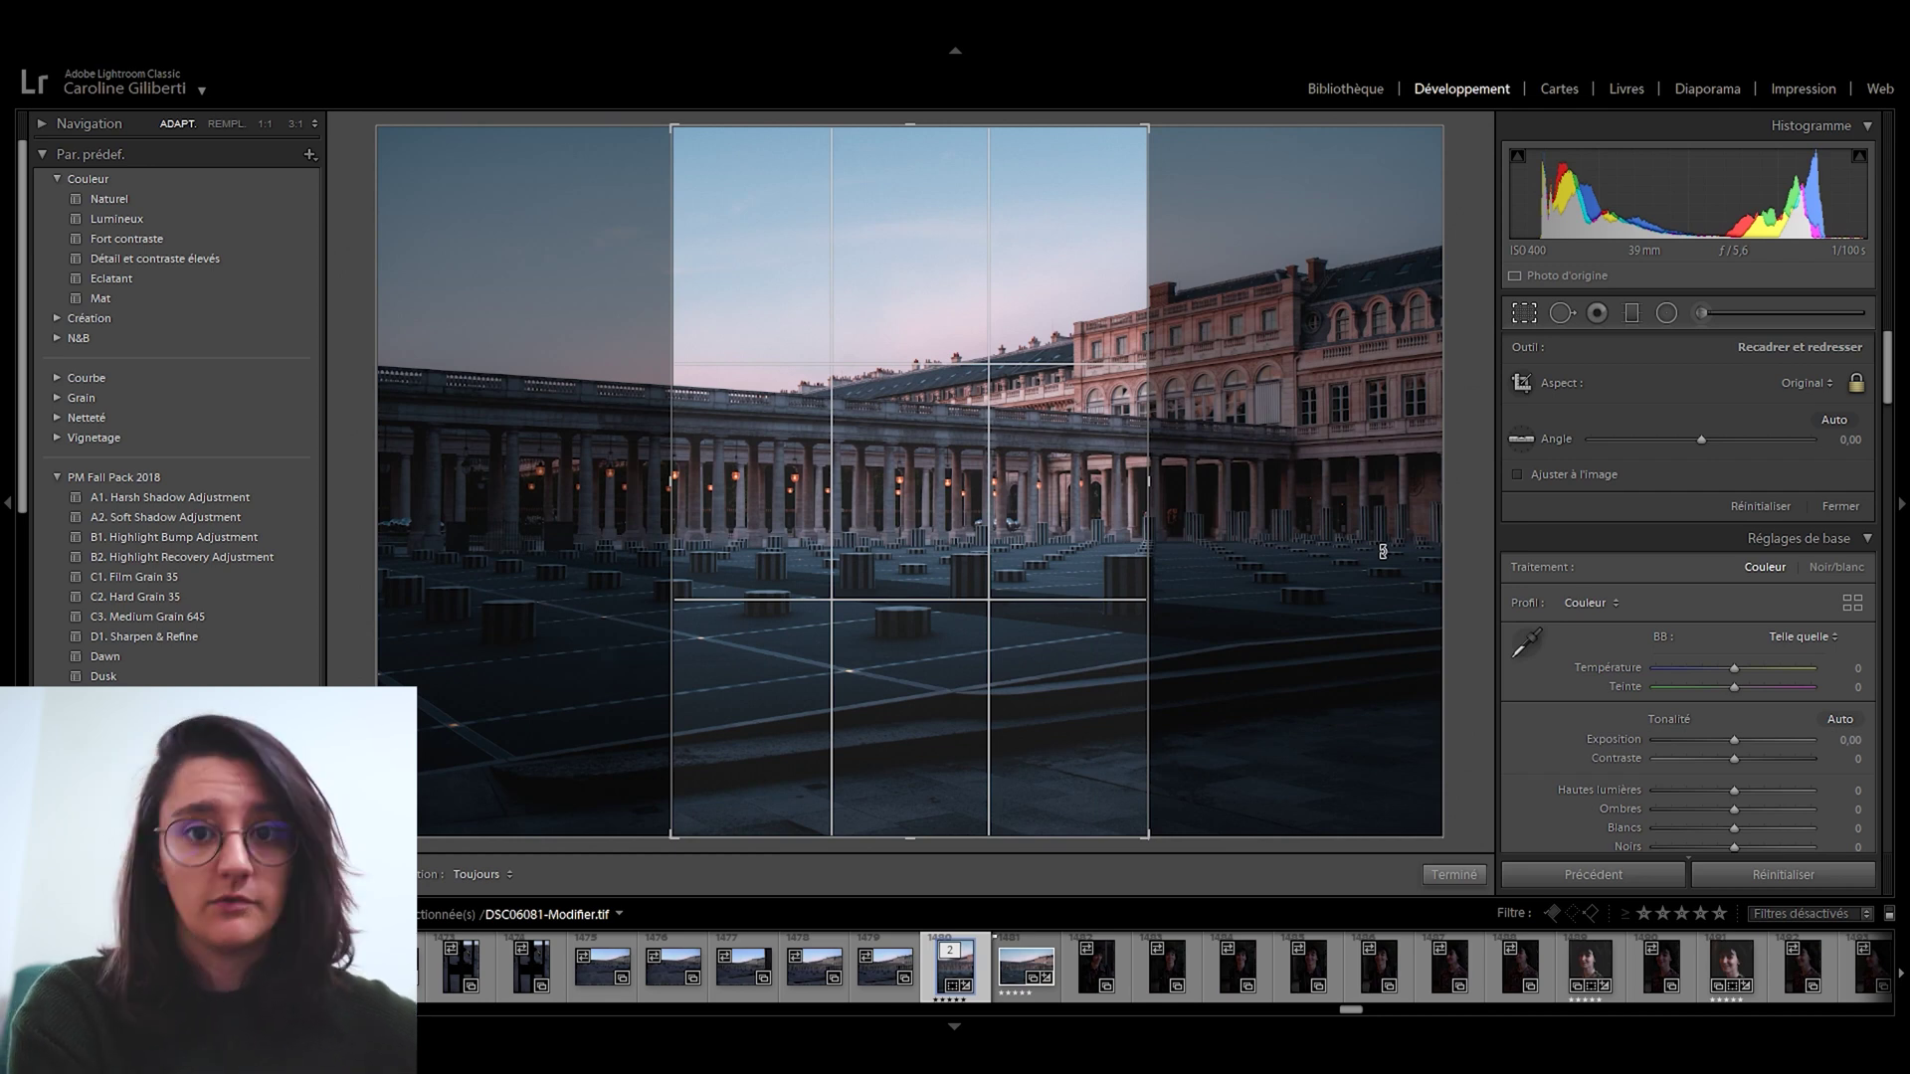
{"action": "key", "text": "x"}
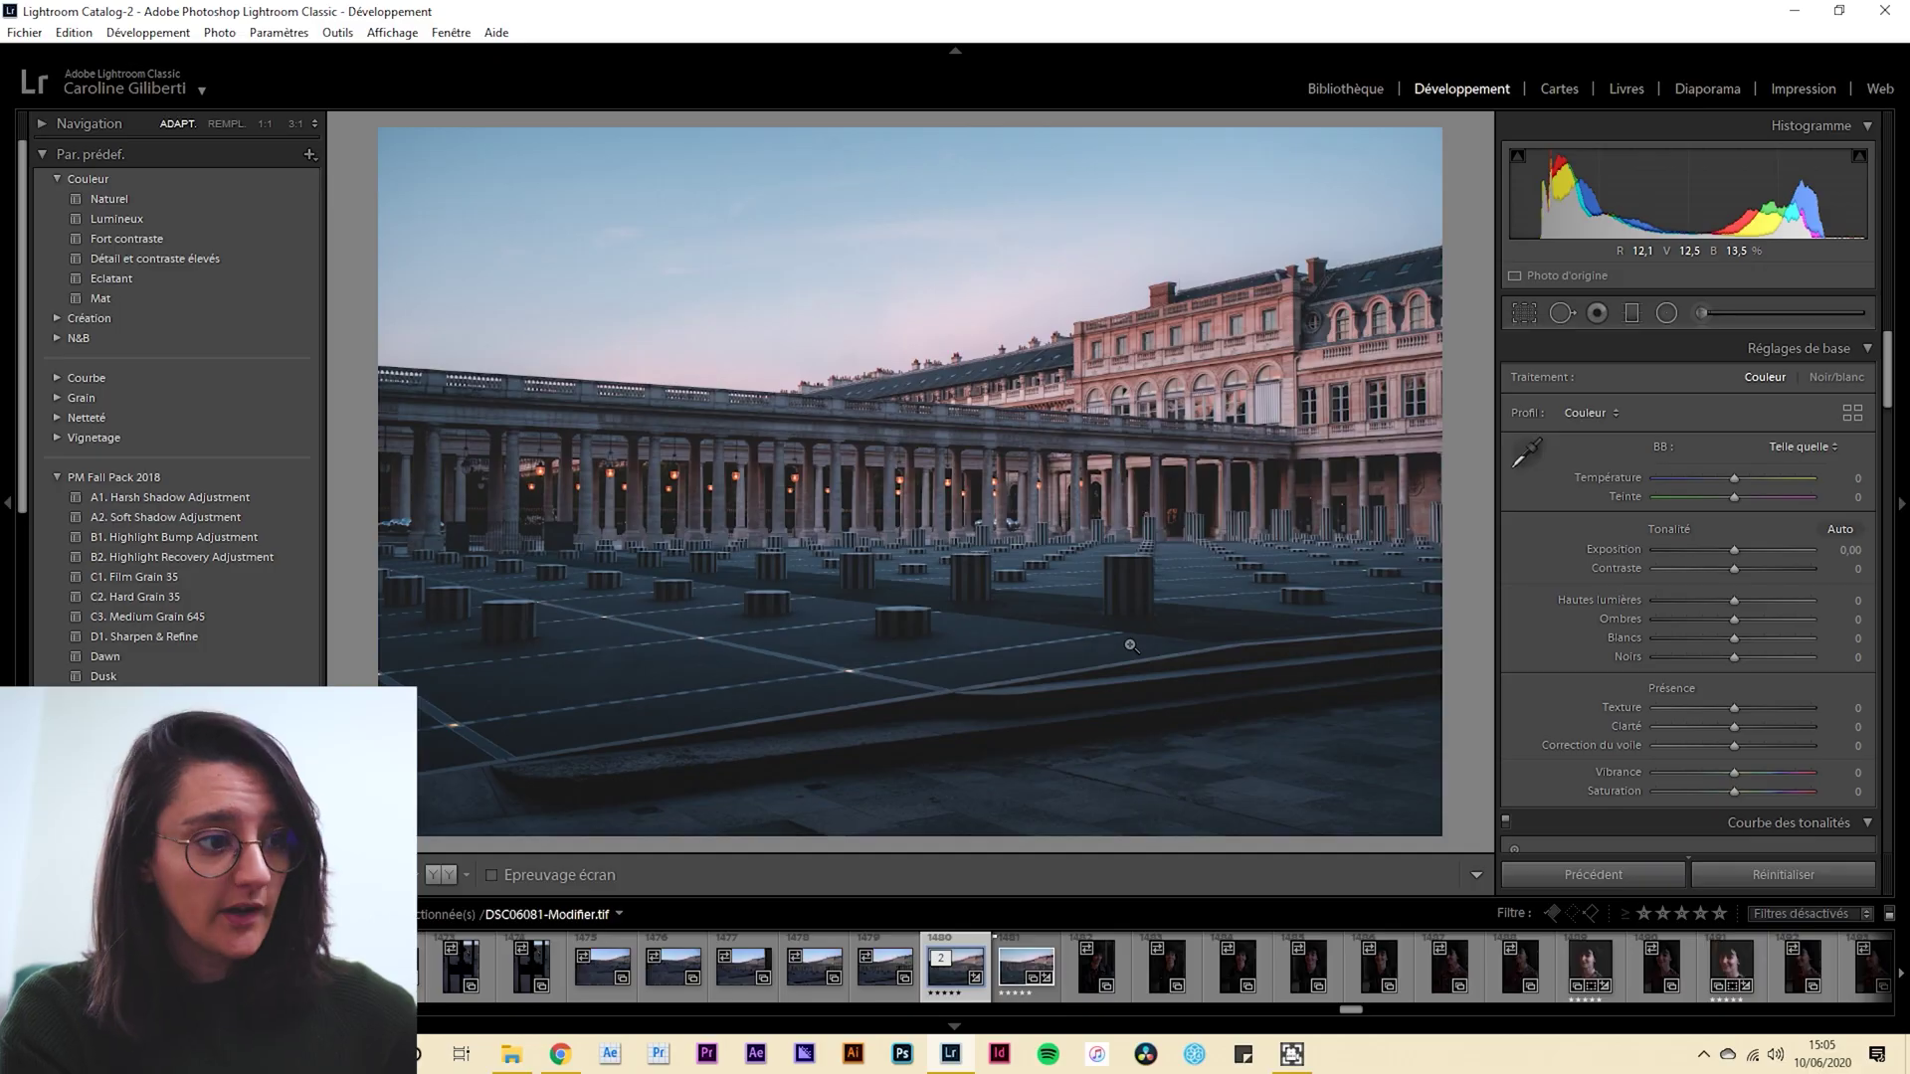
View the palace courtyard photo full screen, return to the workspace and dim the interface around the photo.
{"action": "key", "text": "f"}
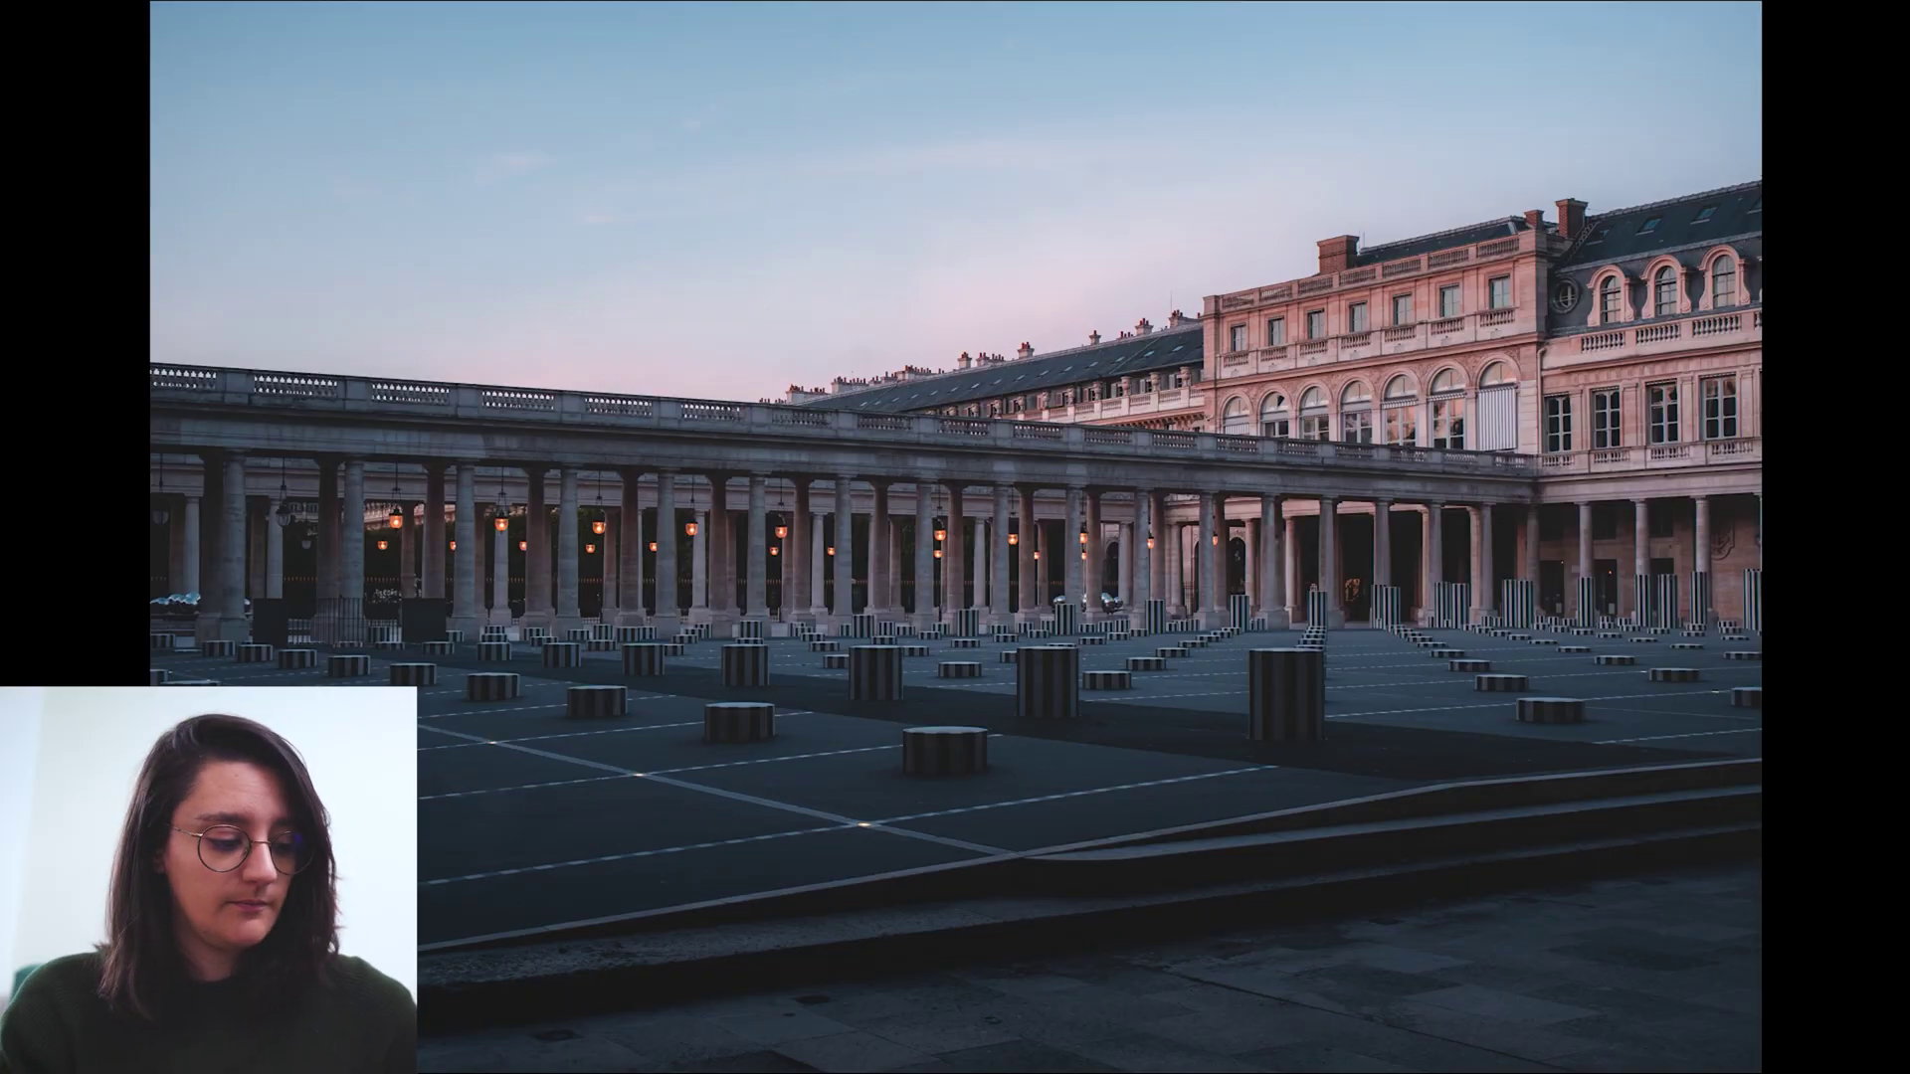
{"action": "key", "text": "f"}
{"action": "key", "text": "l"}
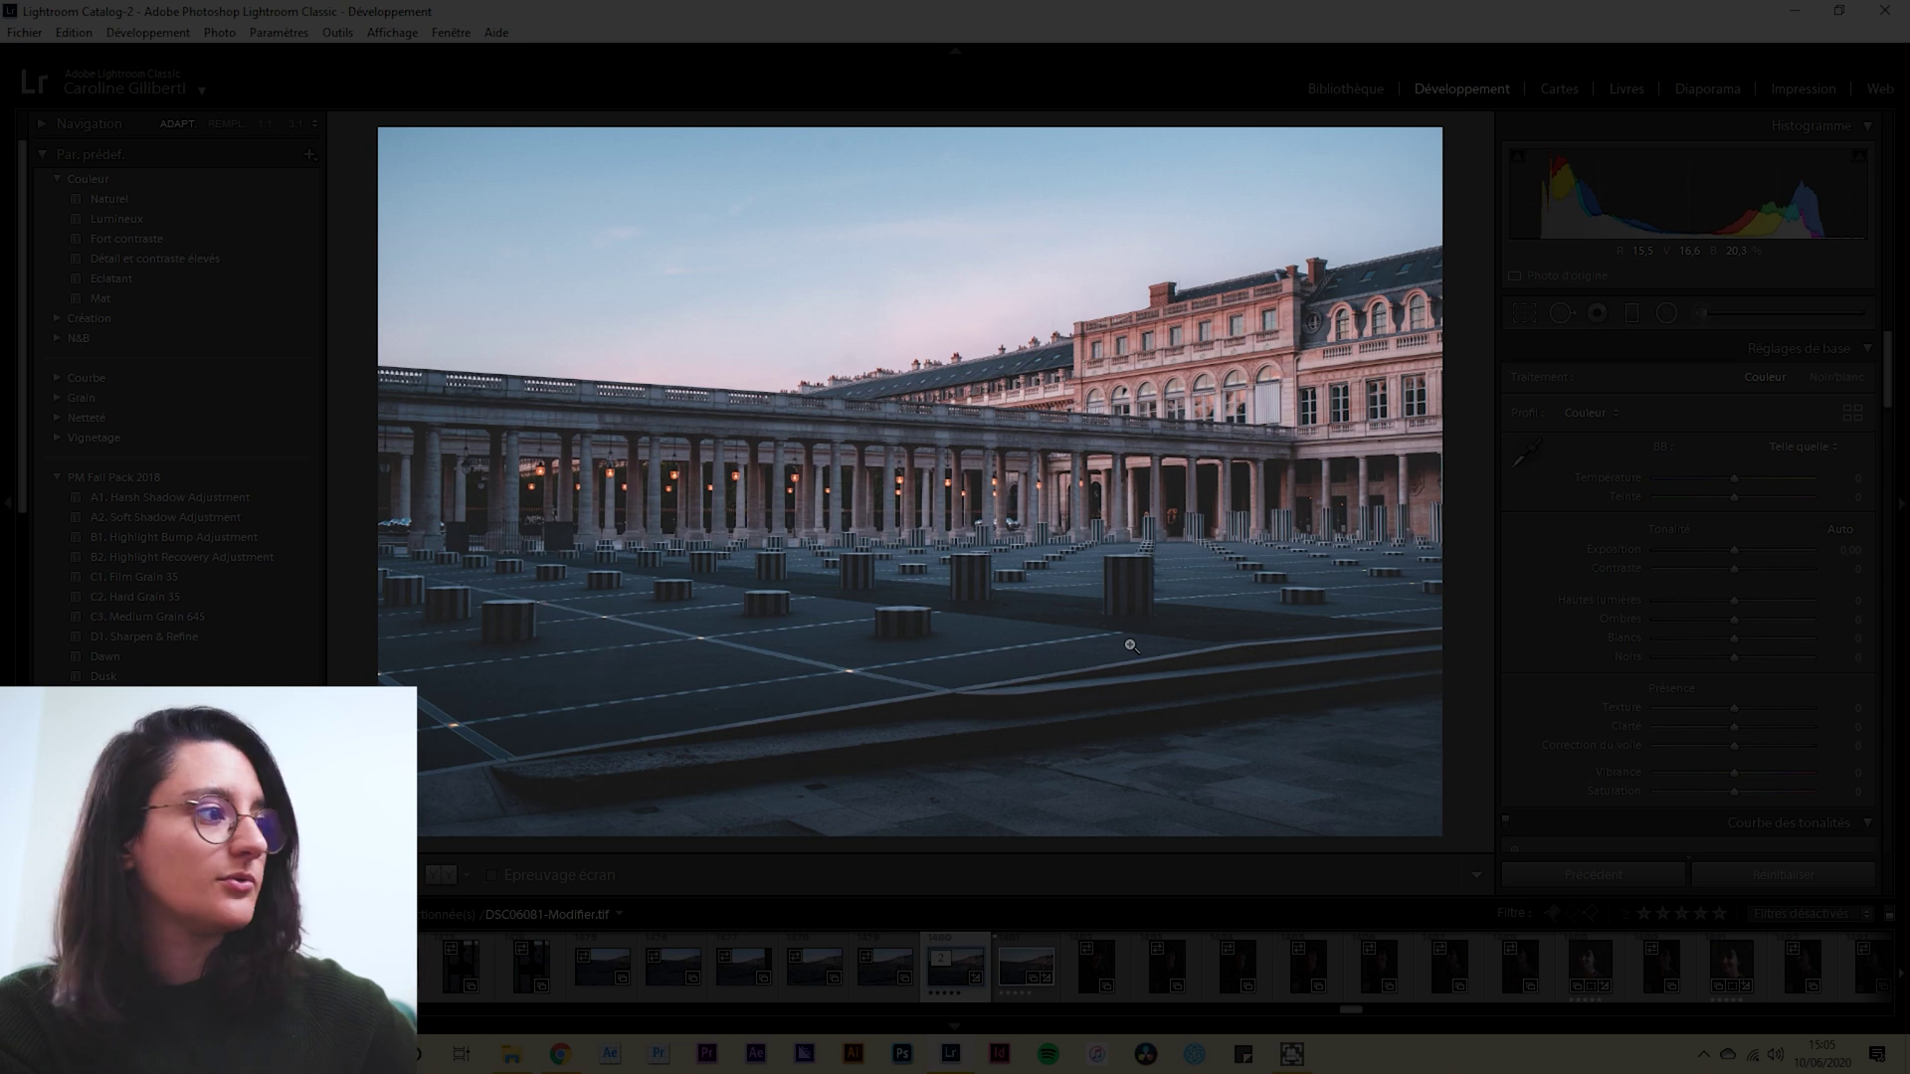
{"action": "key", "text": "l"}
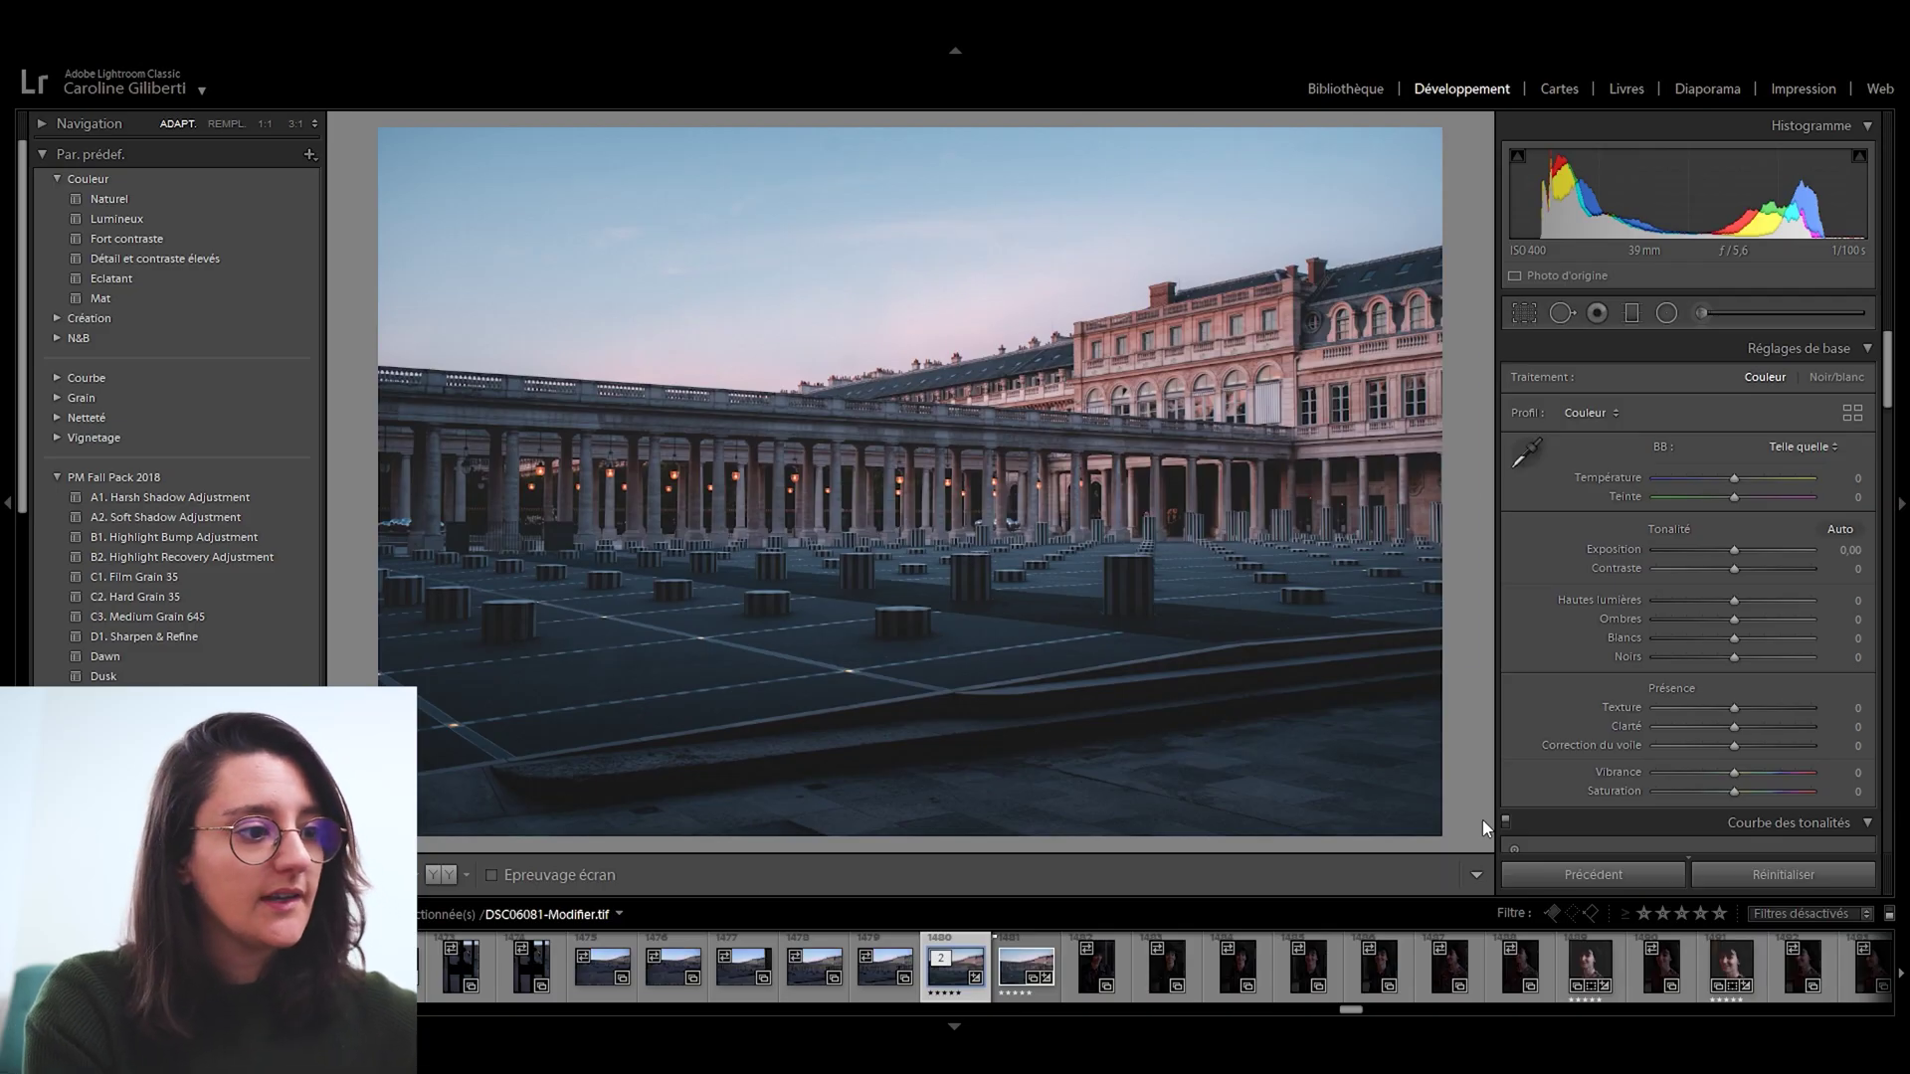
Compare the before and after versions of the photo edits, toggling the unedited original on and off.
{"action": "key", "text": "y"}
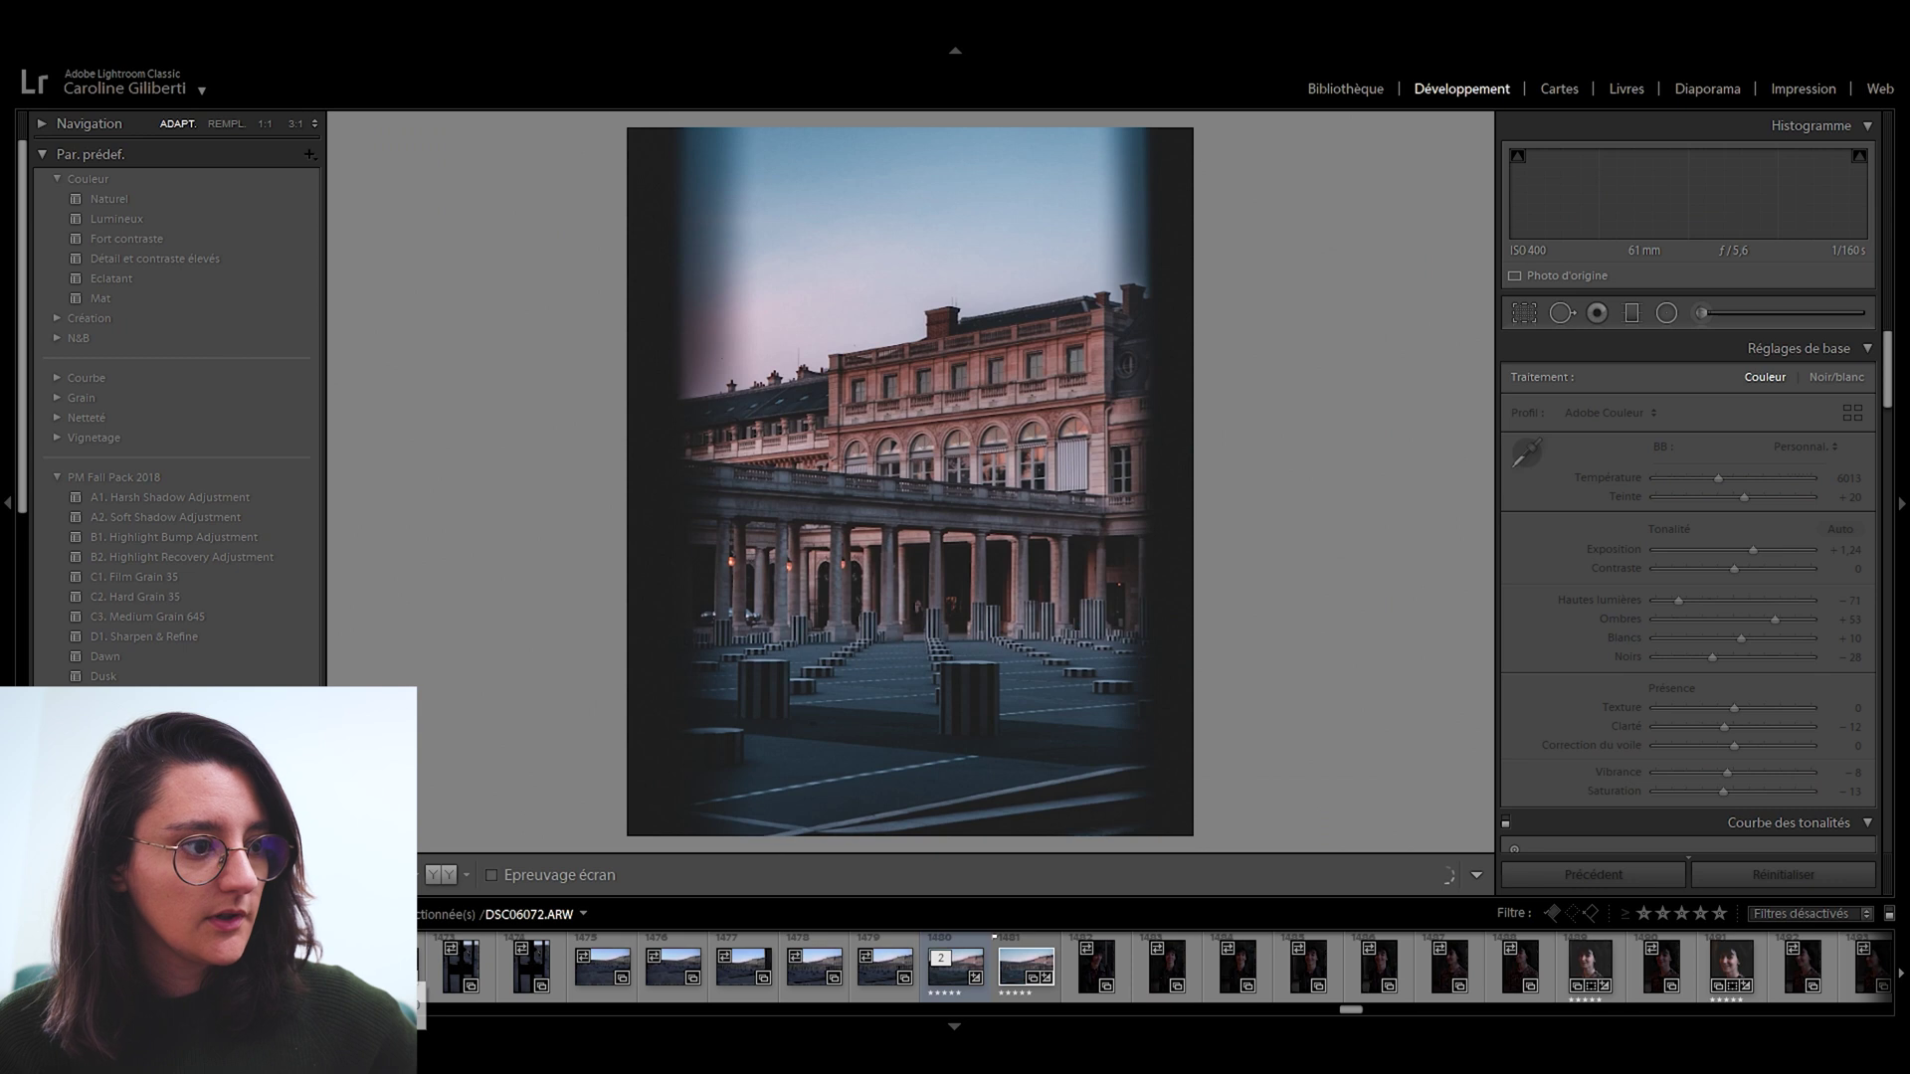
{"action": "key", "text": "backslash"}
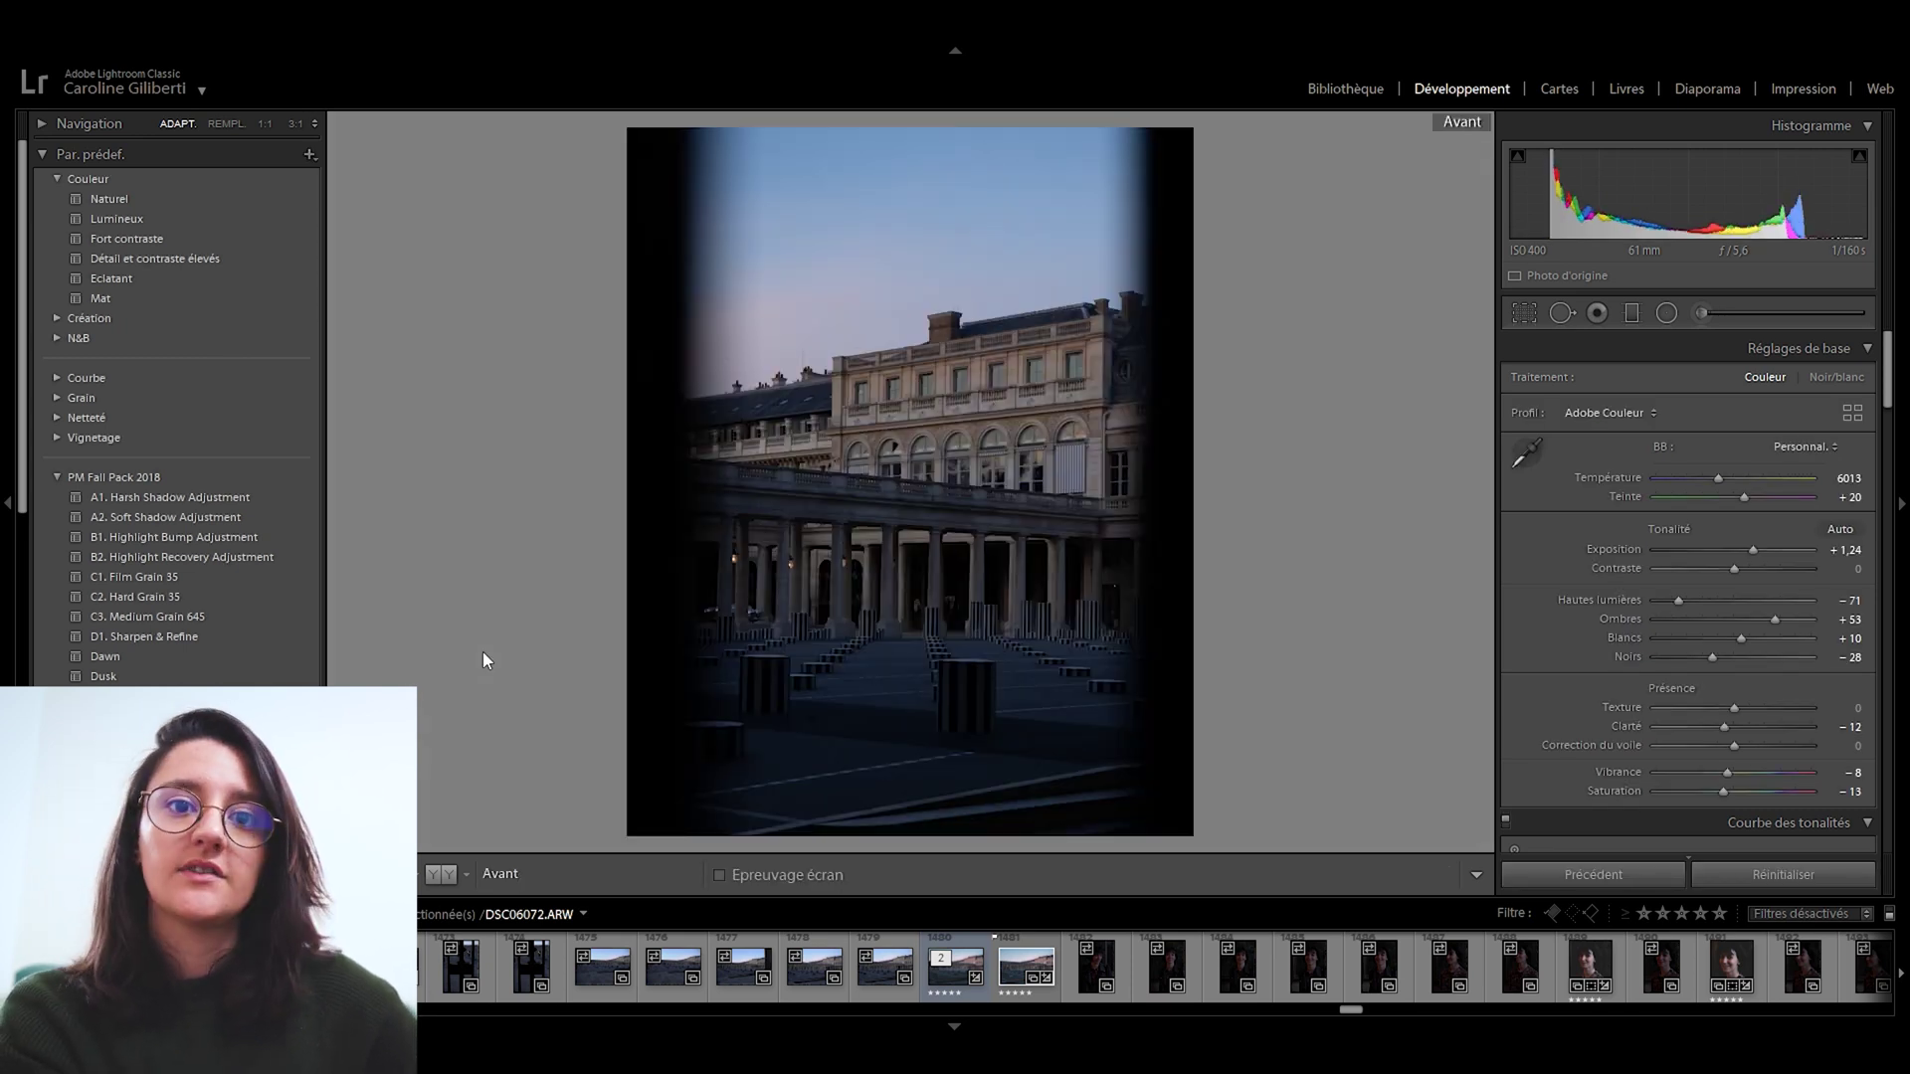
{"action": "key", "text": "backslash"}
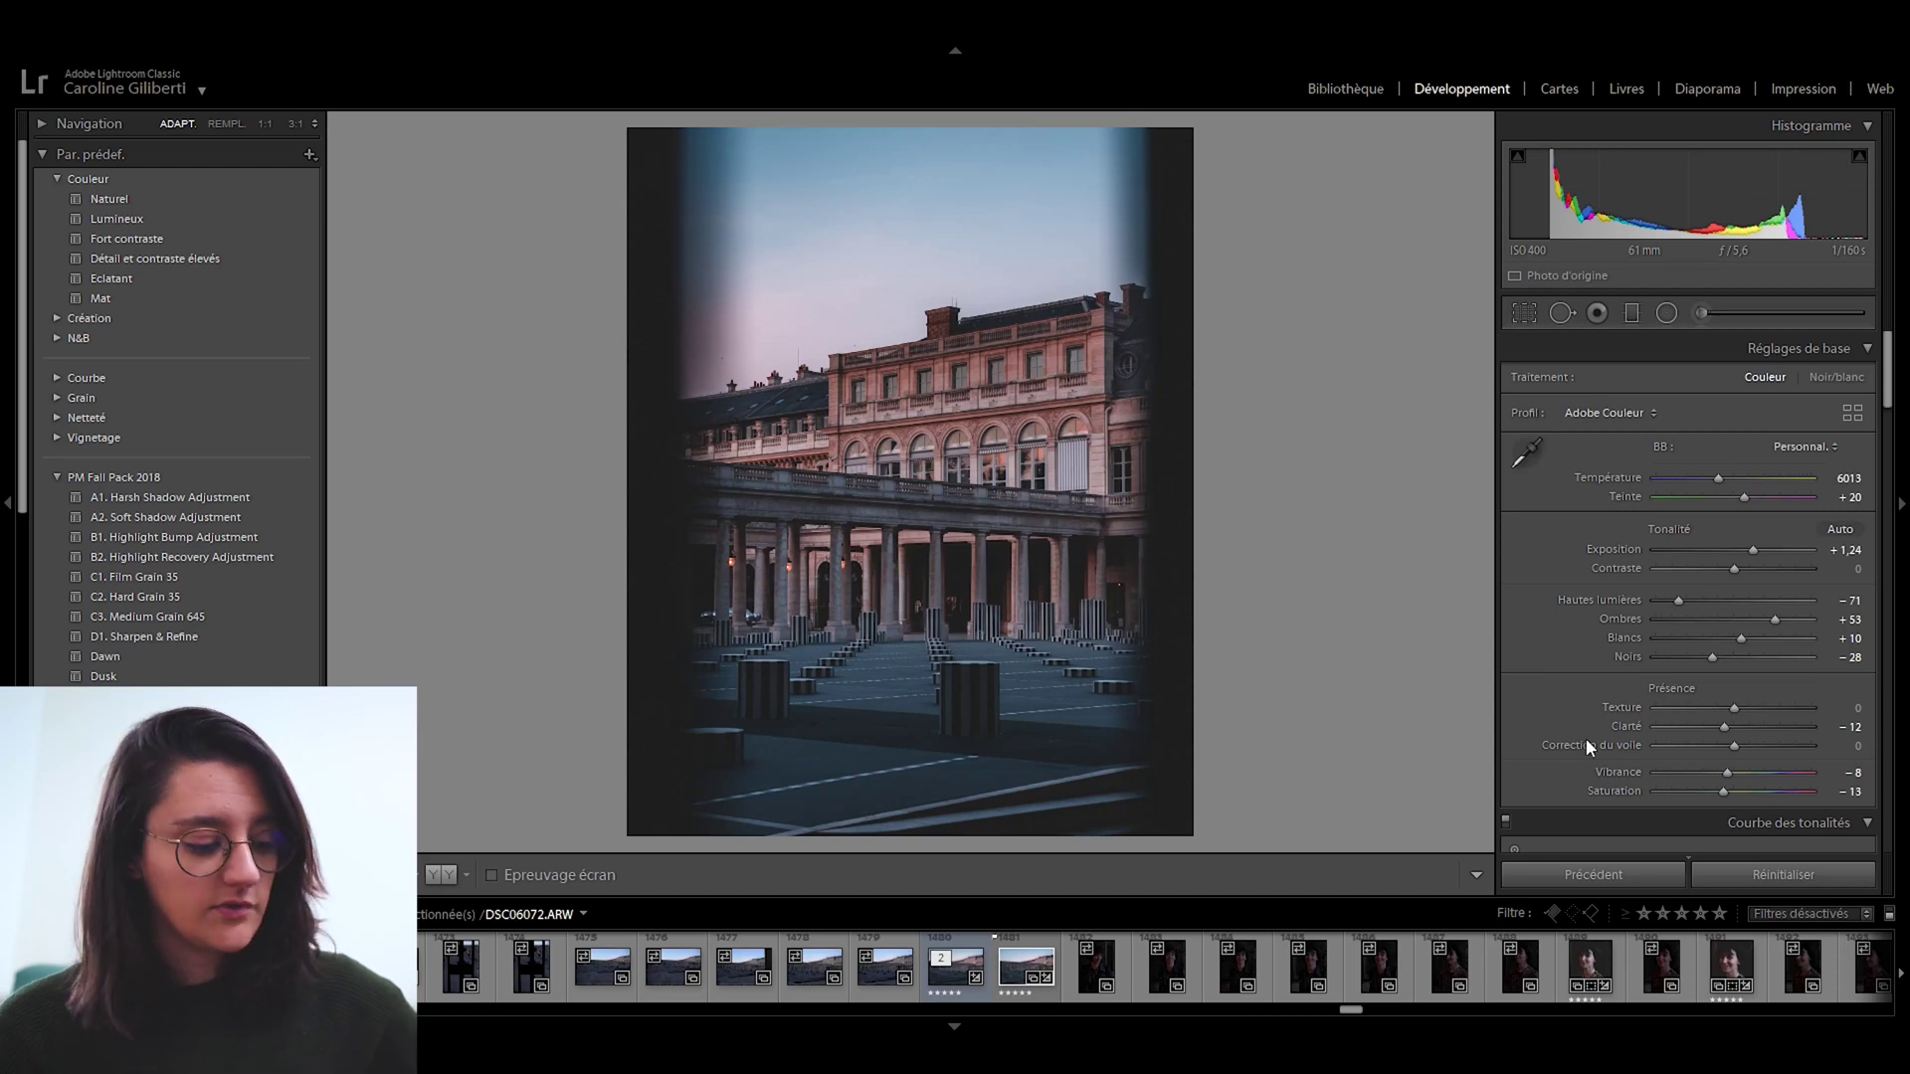
Try to reset the whole Présence group of adjustments on DSC06072.ARW.
{"action": "key", "text": "alt"}
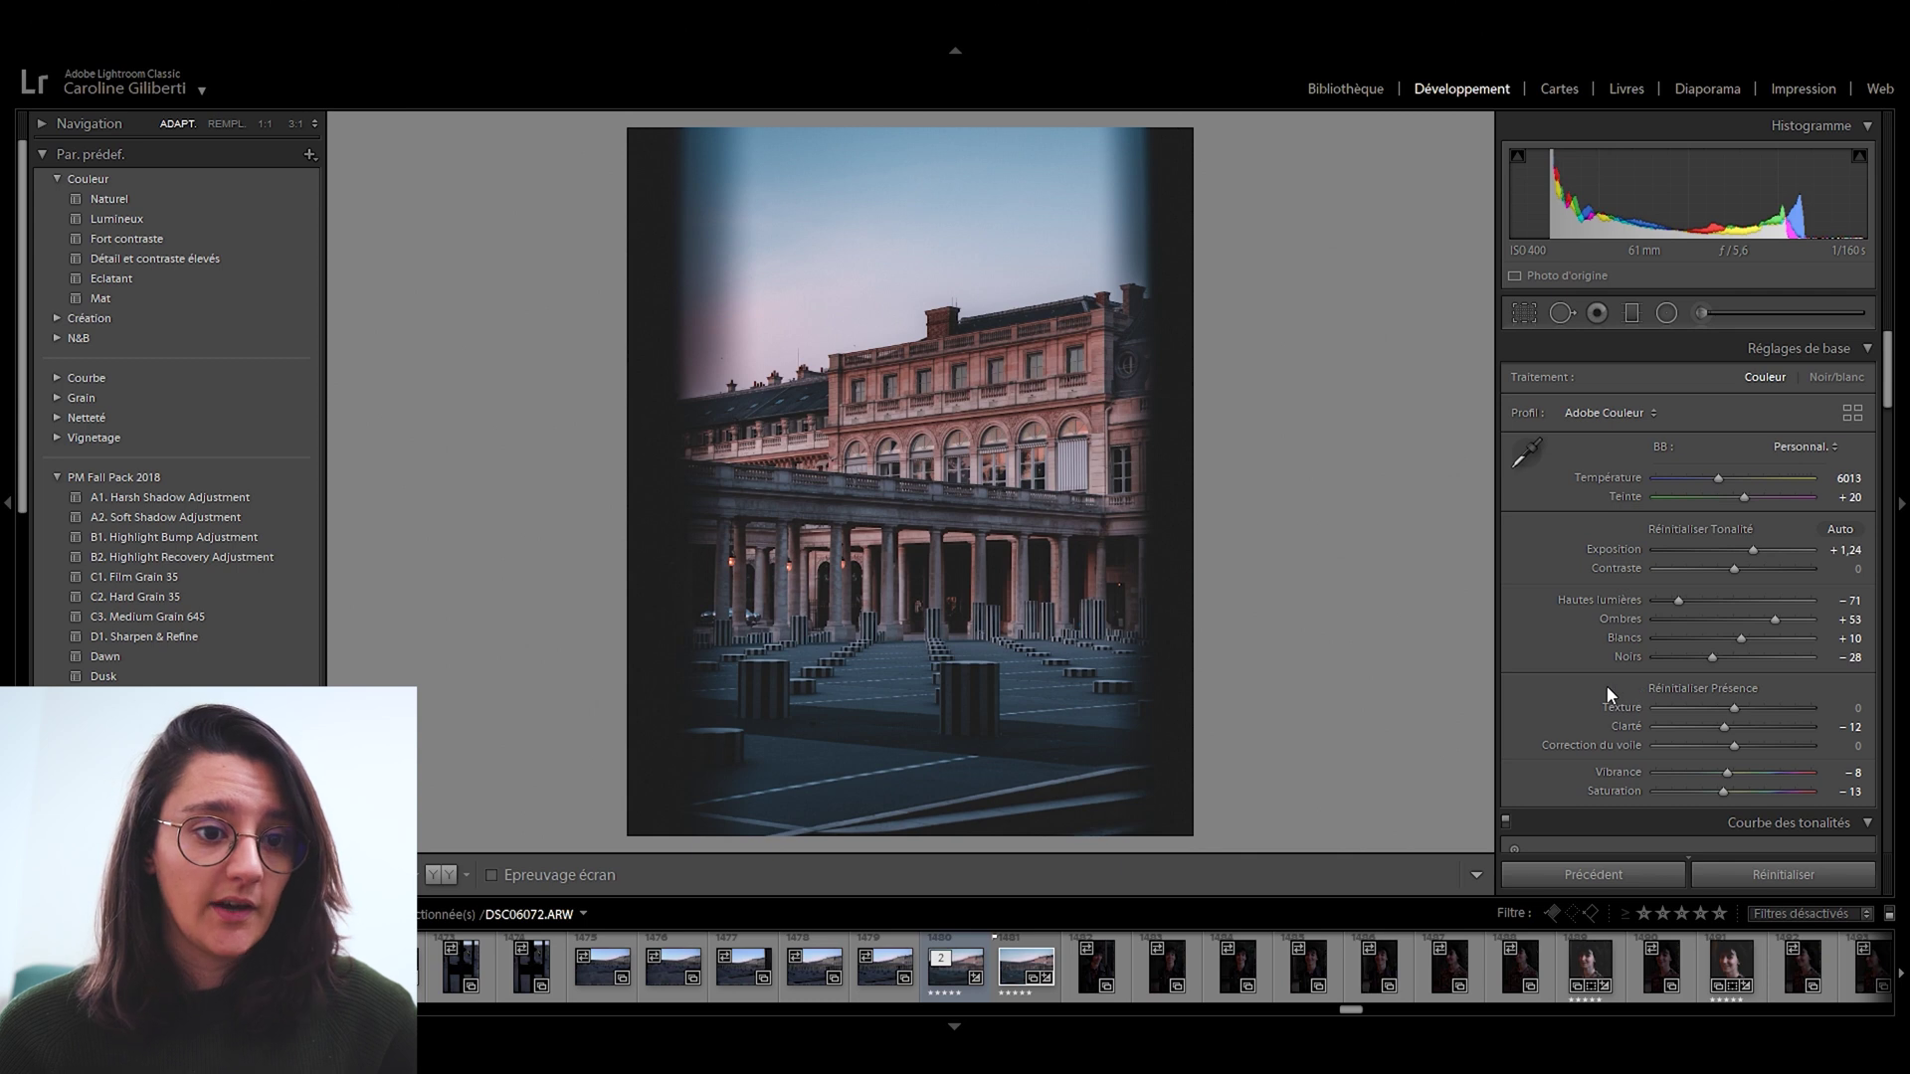
{"action": "left_click", "coordinate": [1687, 688], "text": "alt"}
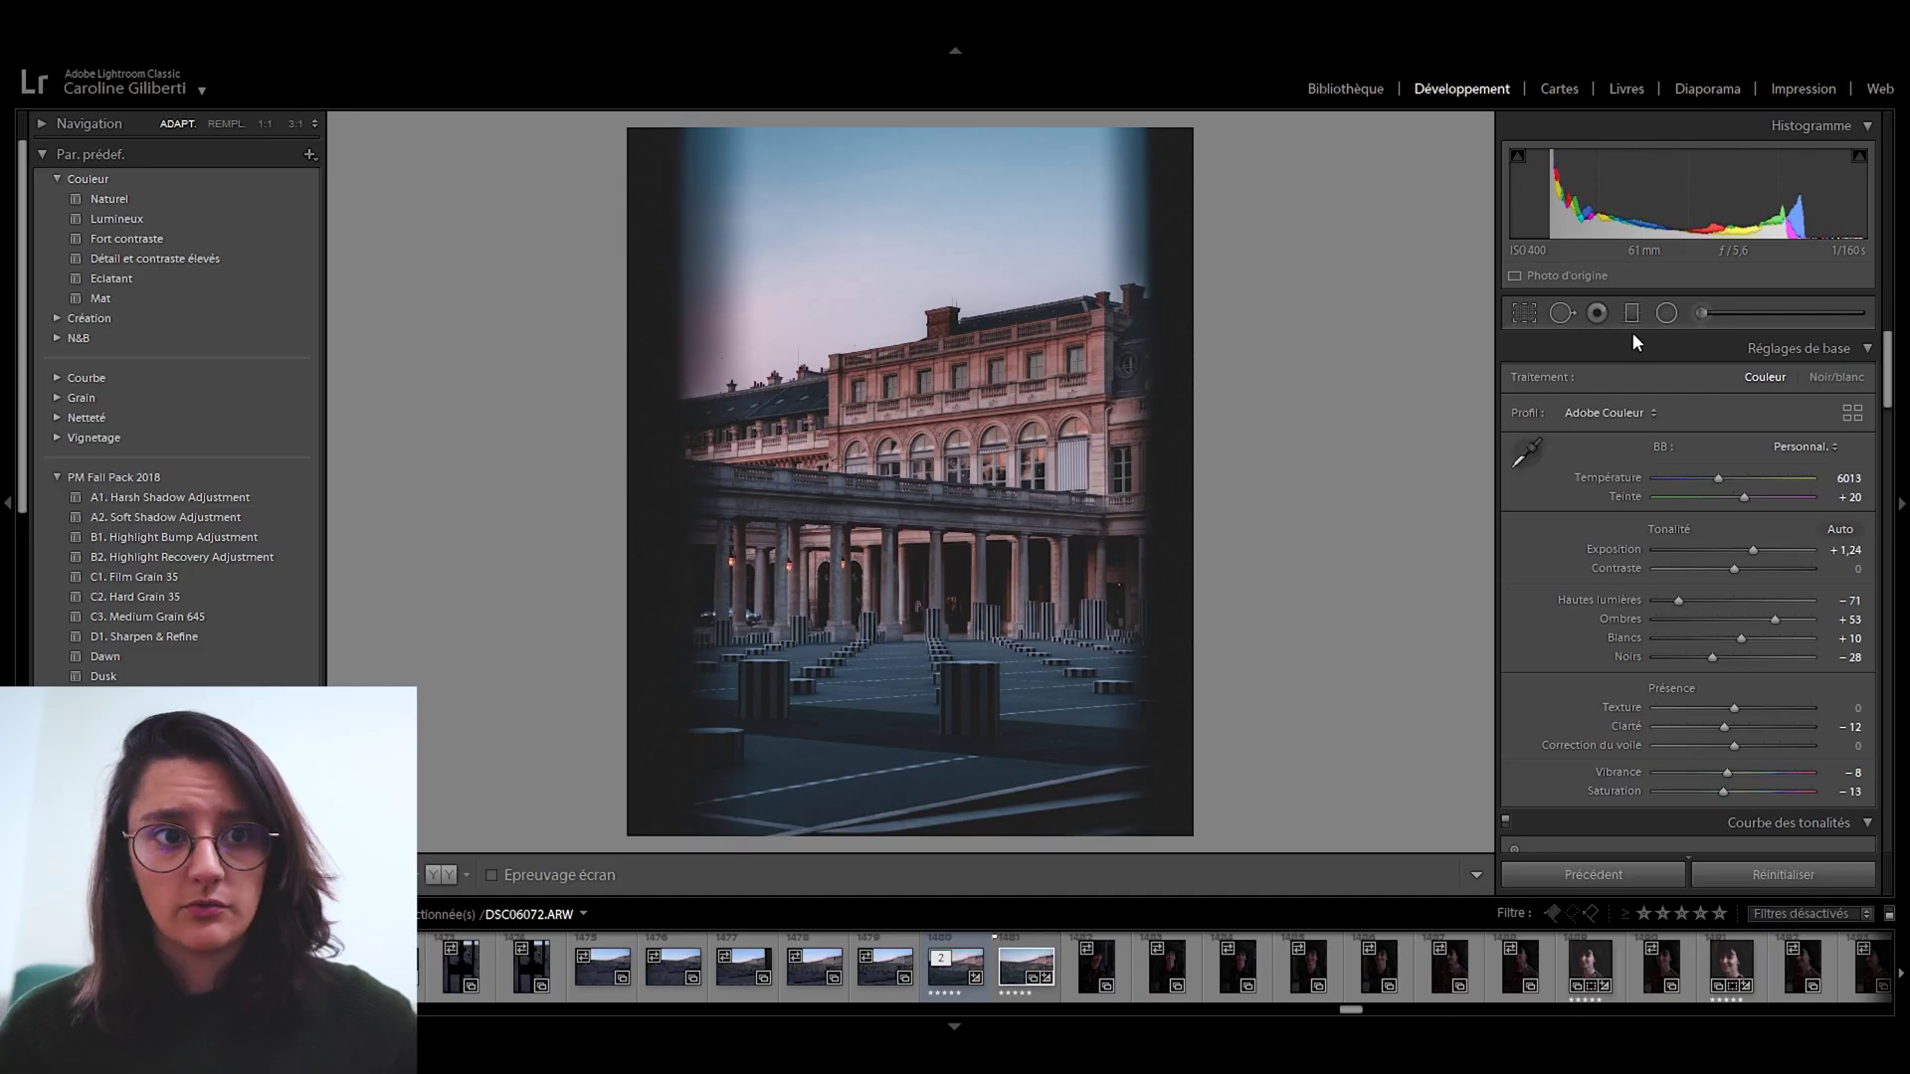
Apply a diagonal graduated filter rising from the photo's lower-right area to the facade, and toggle its on-image guides.
{"action": "left_click", "coordinate": [1632, 314]}
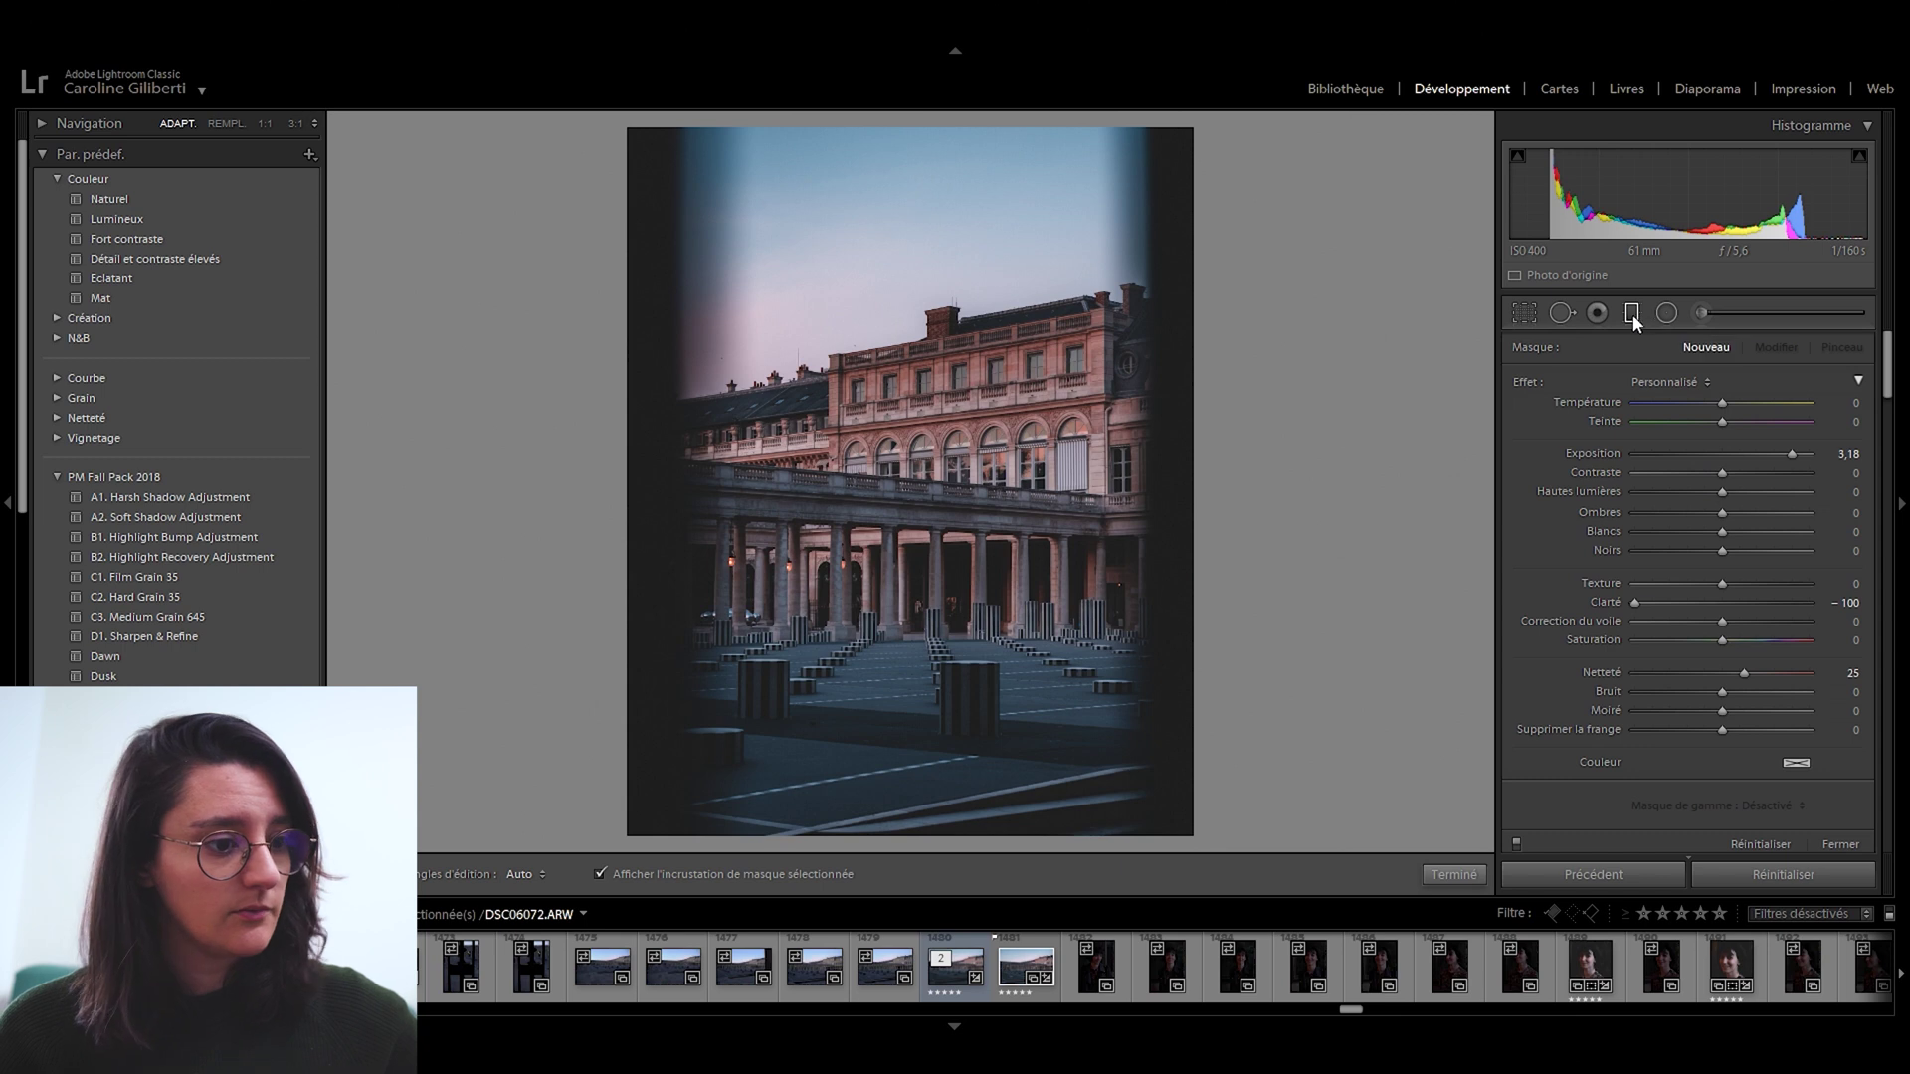
{"action": "left_click_drag", "start_coordinate": [1151, 766], "coordinate": [926, 456]}
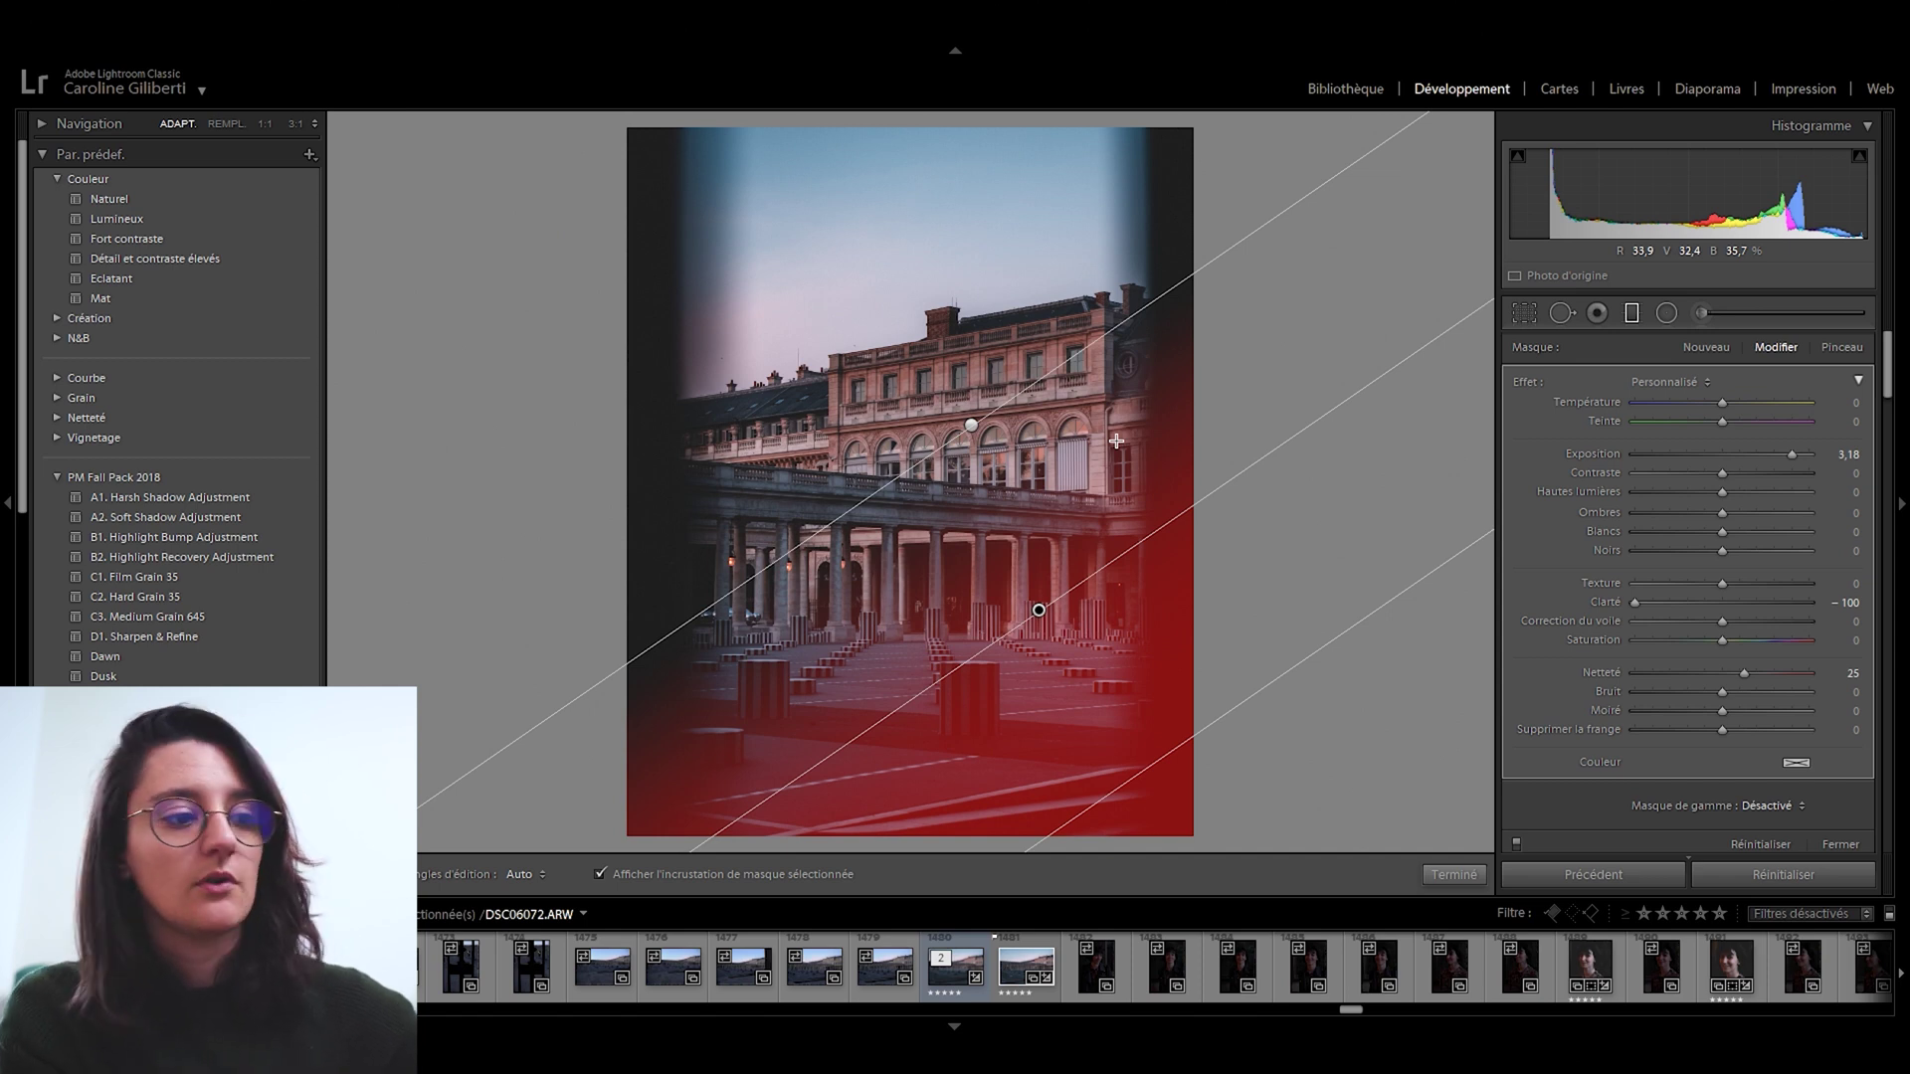
{"action": "key", "text": "h"}
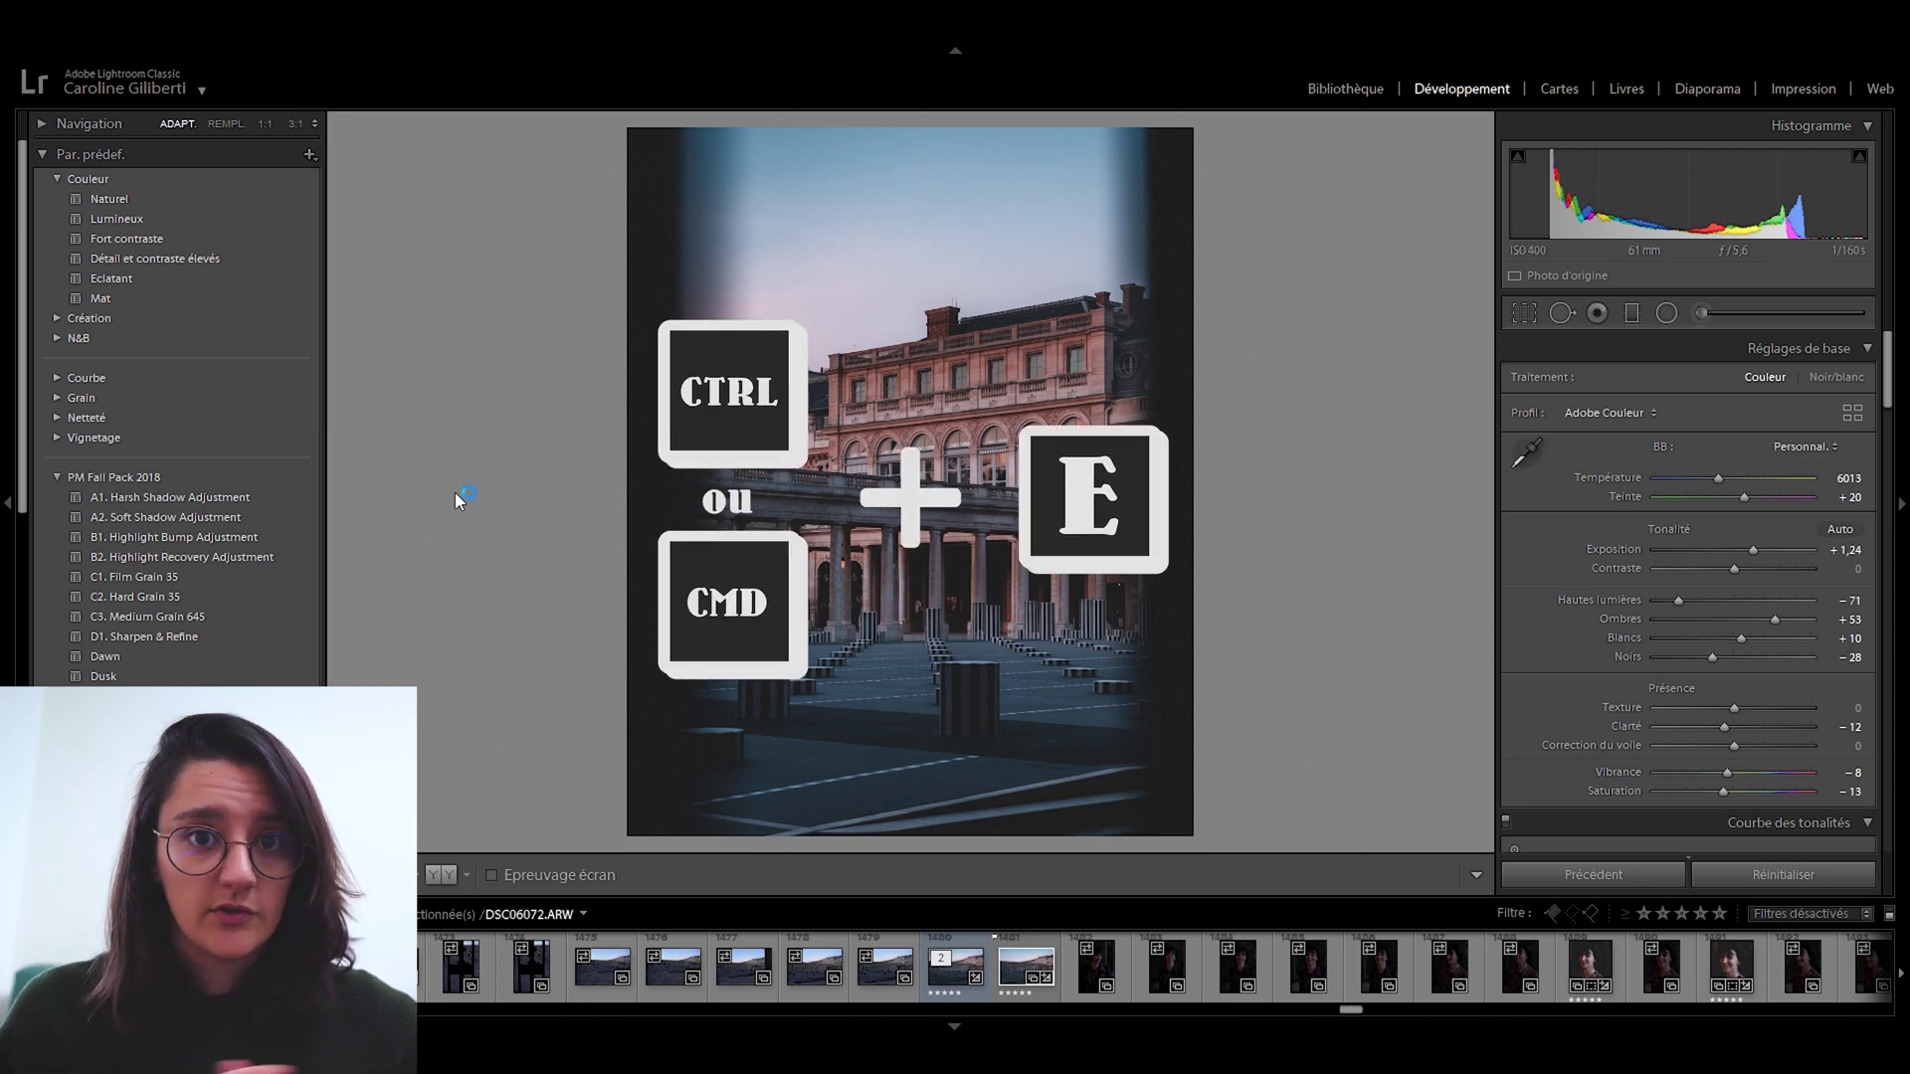
Send DSC06072.ARW from Lightroom Classic to Photoshop for editing.
{"action": "key", "text": "ctrl+e"}
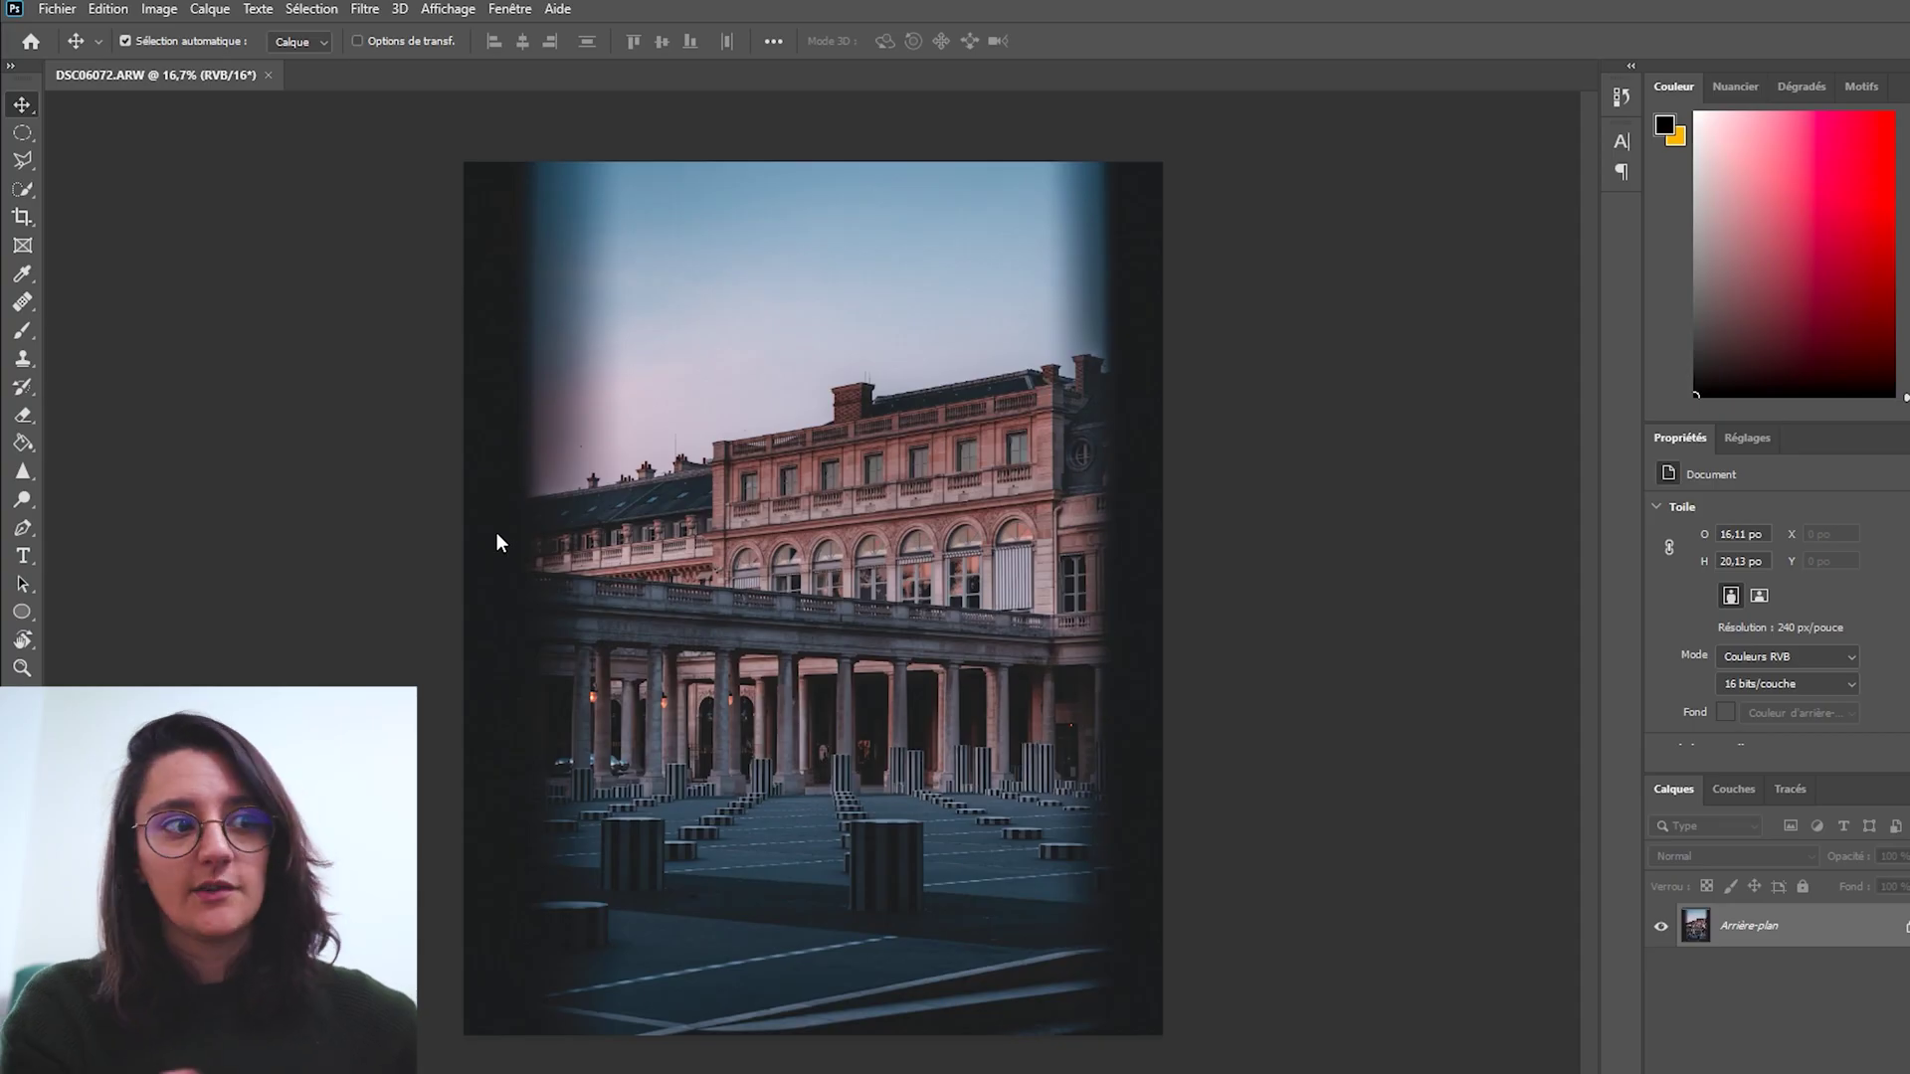